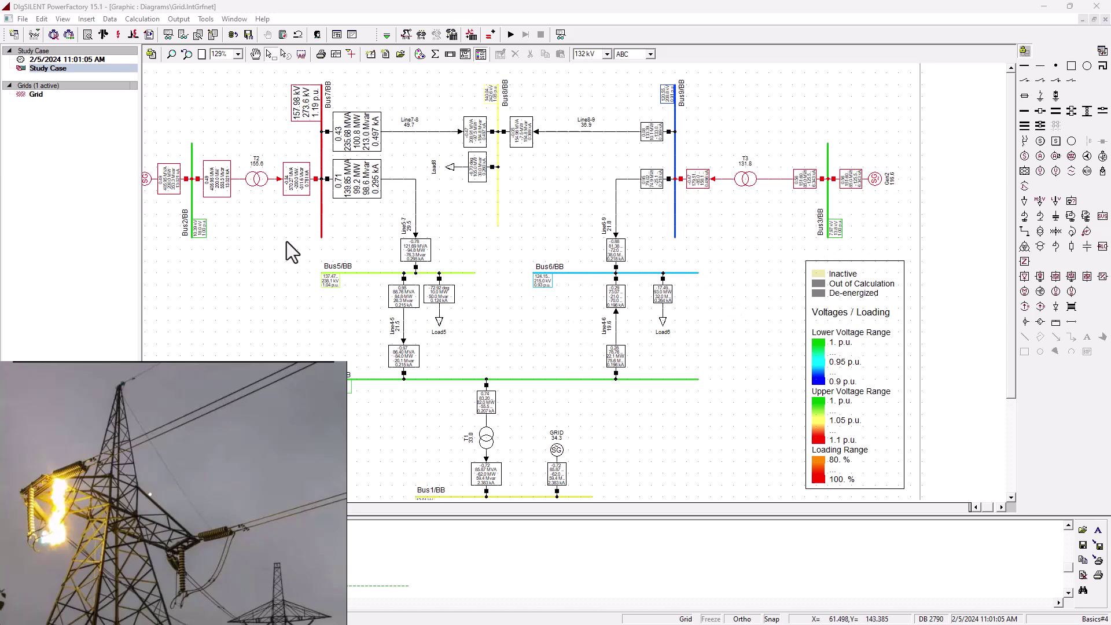
Step: Inspect Gen2's generator type short-circuit parameters and close without changes
click(876, 179)
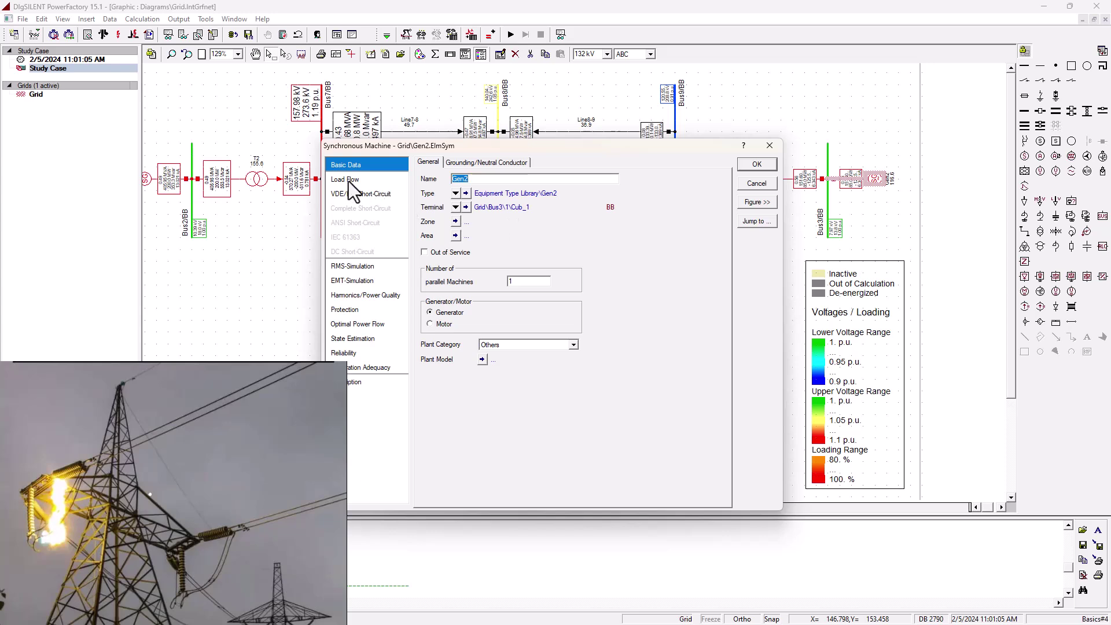
click(467, 193)
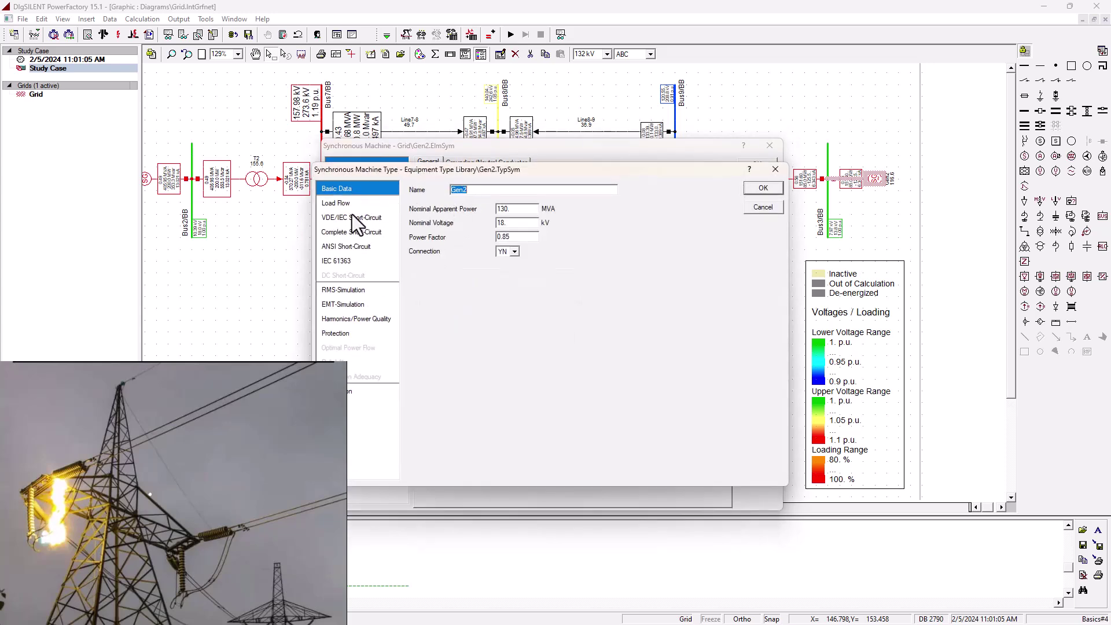
click(350, 218)
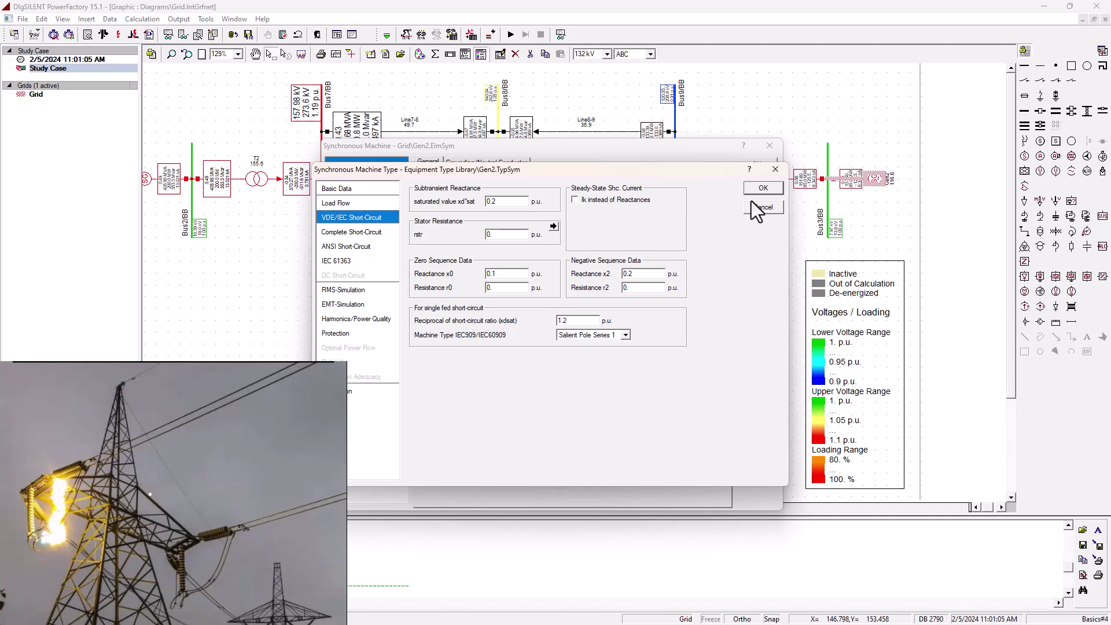
click(768, 207)
click(768, 182)
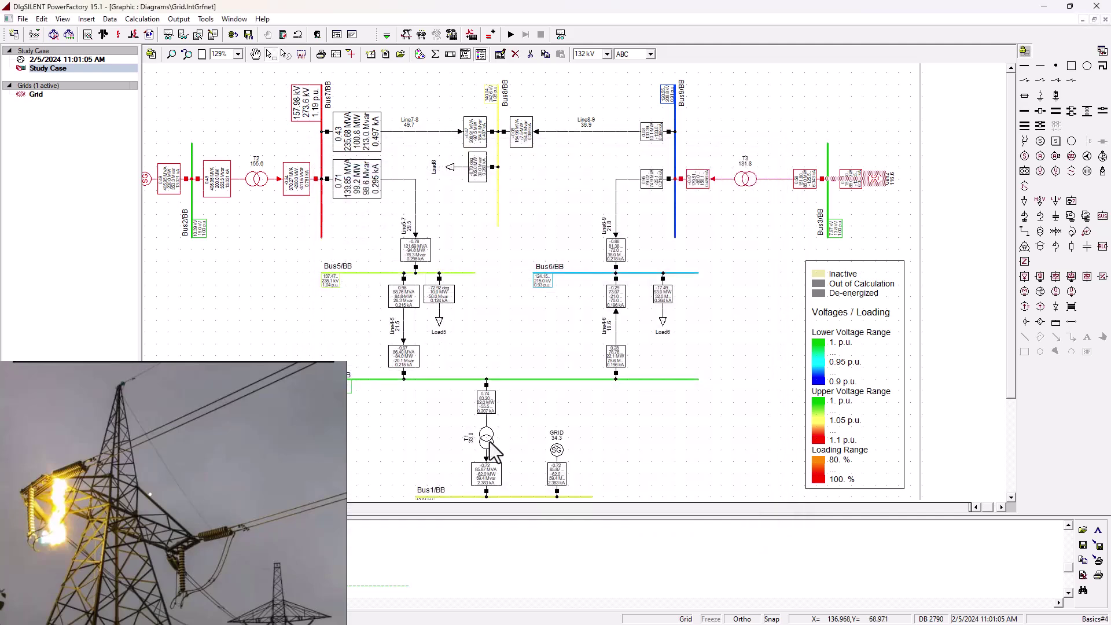
Step: Inspect transformer T1's type data and close it unchanged
click(491, 445)
double_click(489, 446)
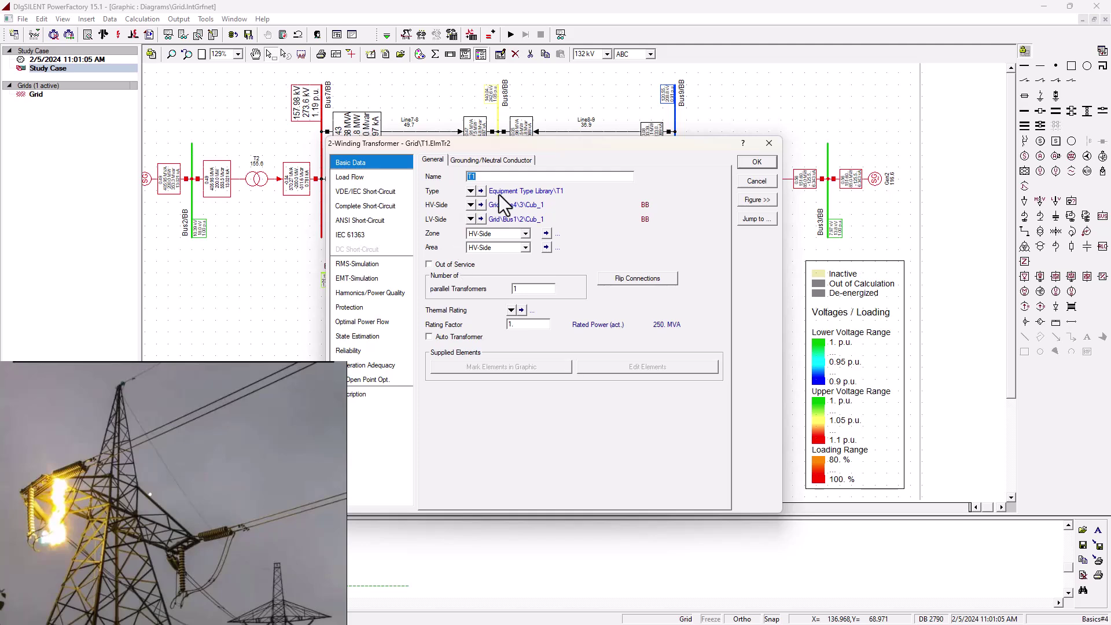
click(482, 191)
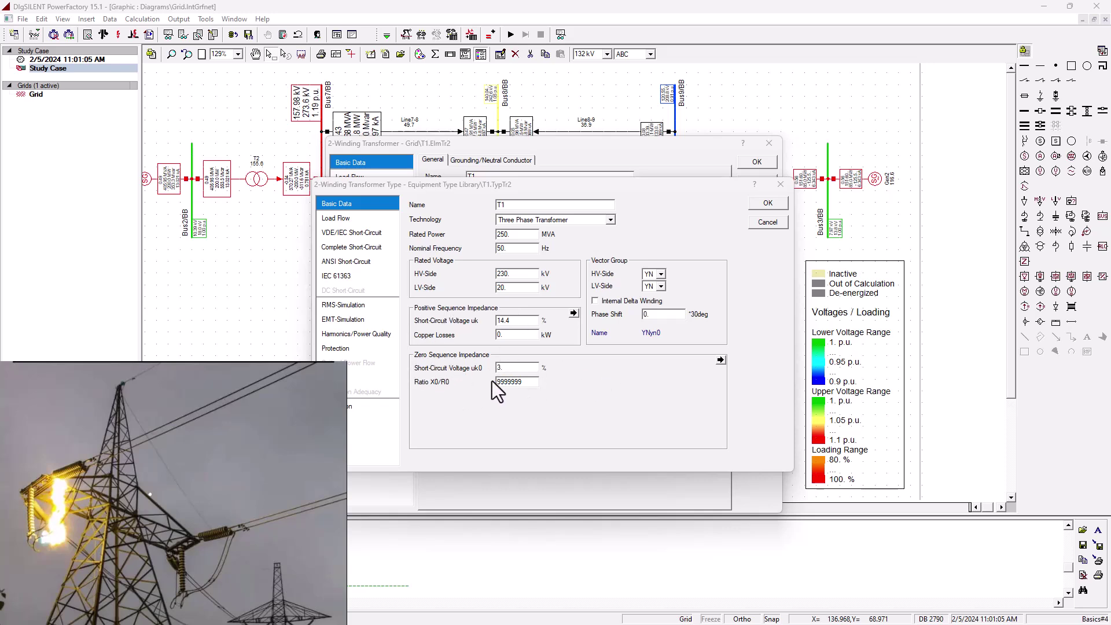
click(767, 223)
click(762, 184)
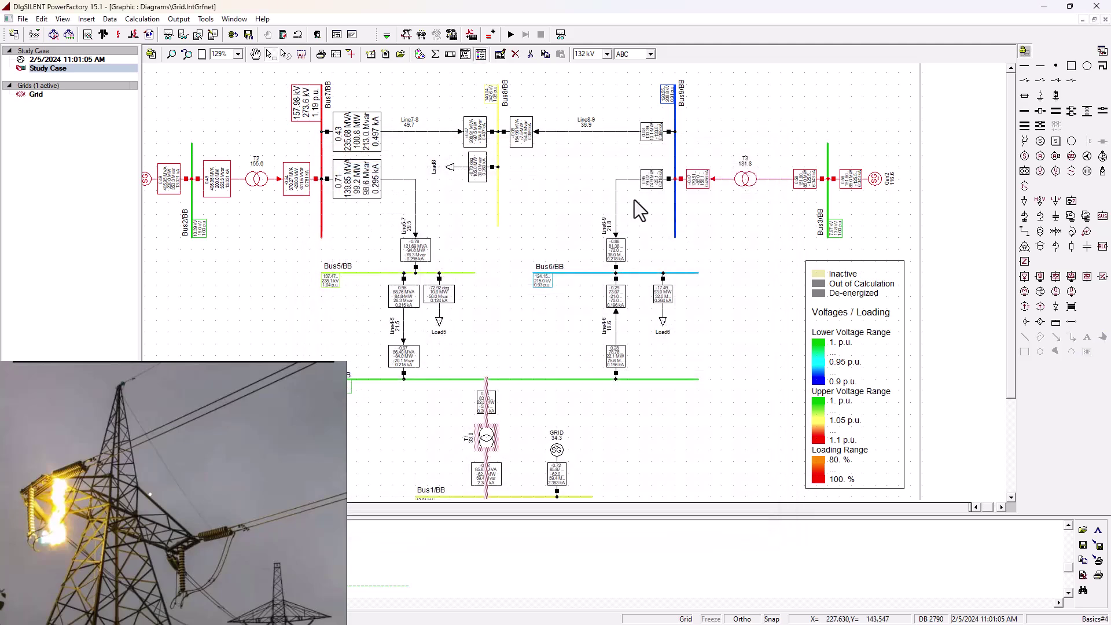
Step: Review Line8-9's line type short-circuit, load flow and basic data, closing unchanged
click(604, 132)
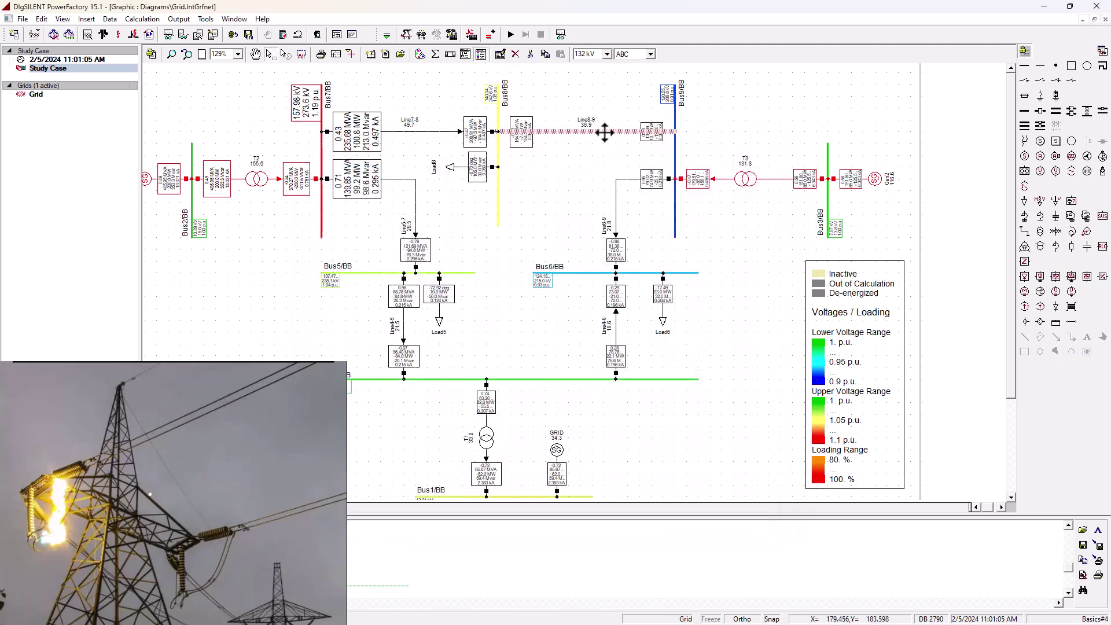
double_click(605, 132)
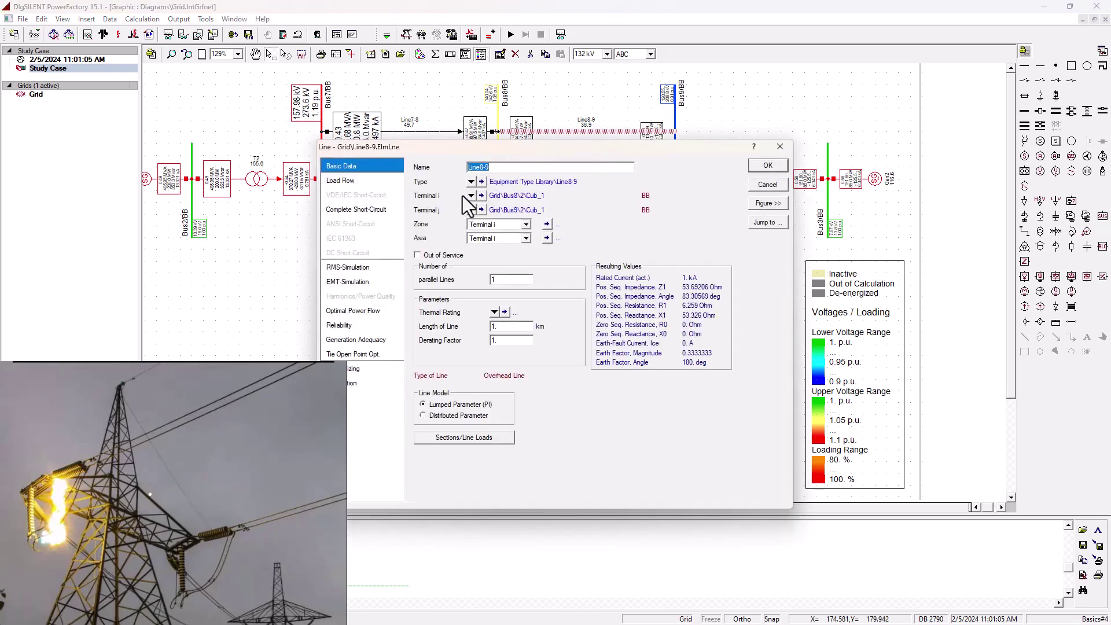
click(483, 182)
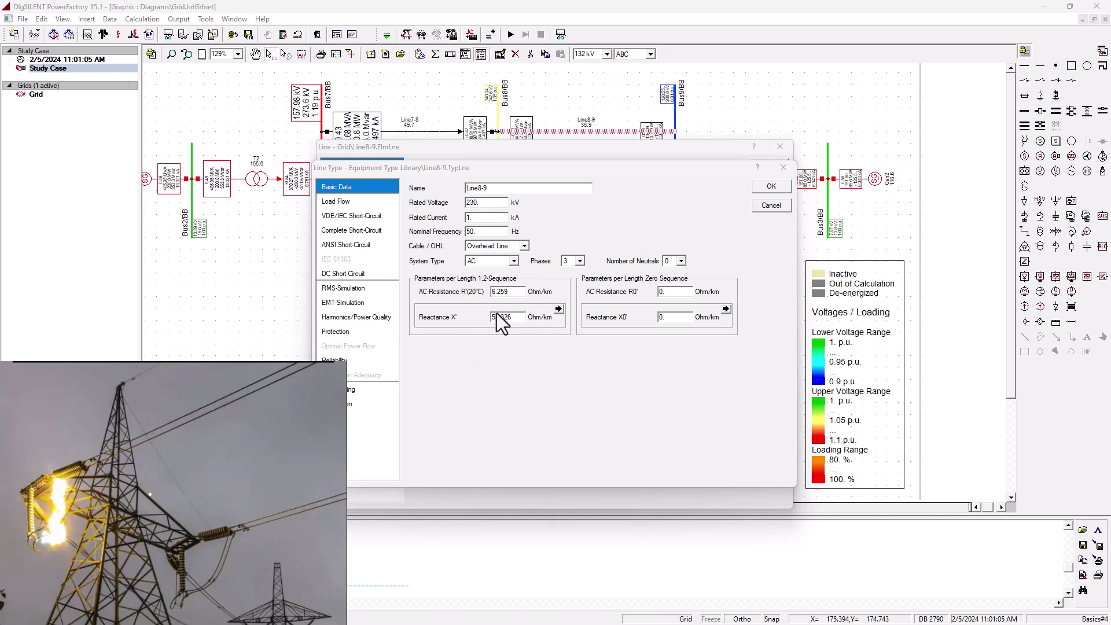
click(350, 219)
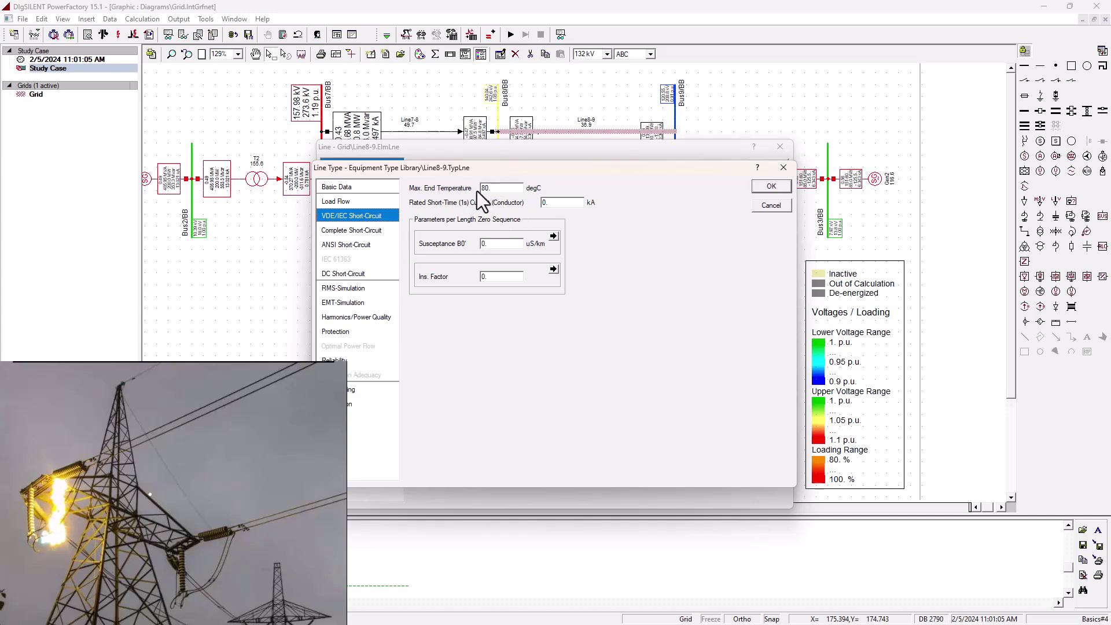
click(346, 200)
click(349, 186)
click(766, 210)
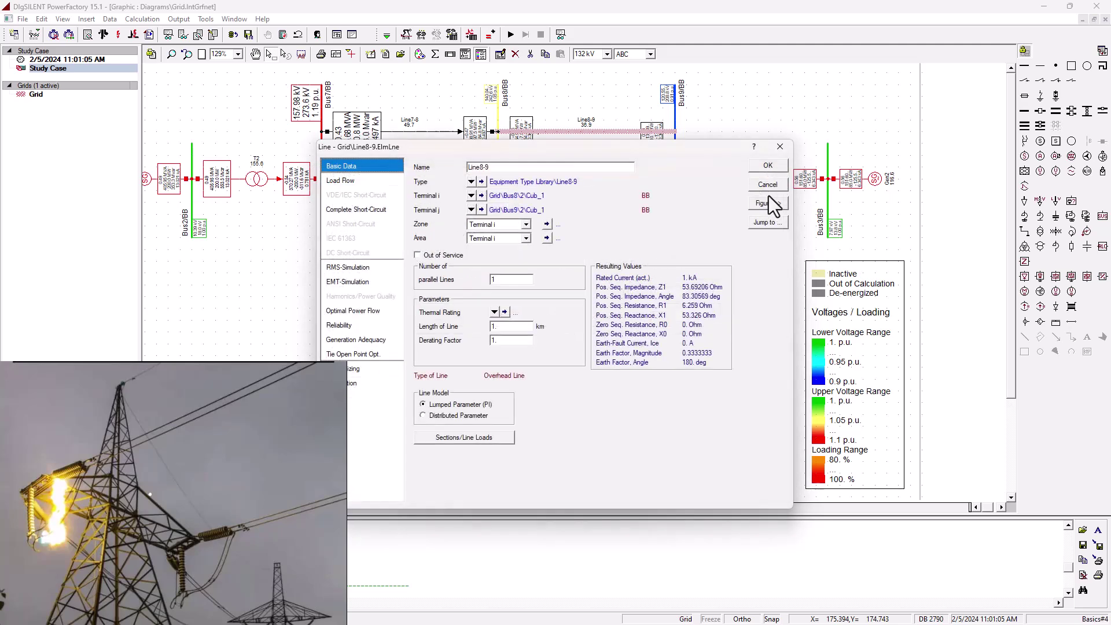
click(773, 184)
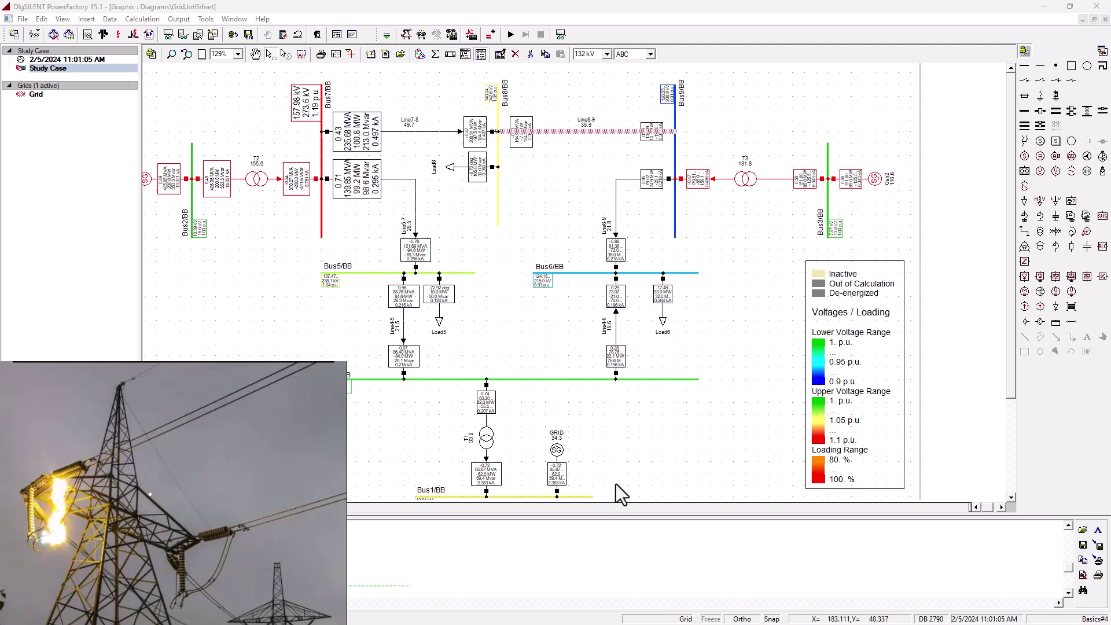
Step: Bring up the Short-Circuit Calculation dialog and keep IEC 60909 as the method
click(583, 302)
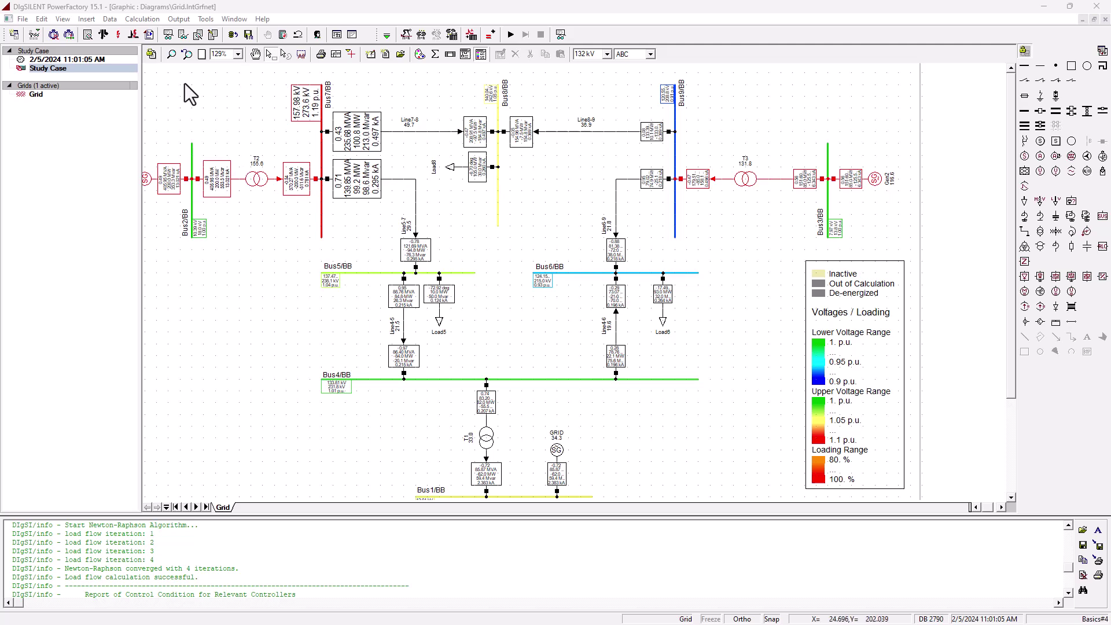
click(119, 35)
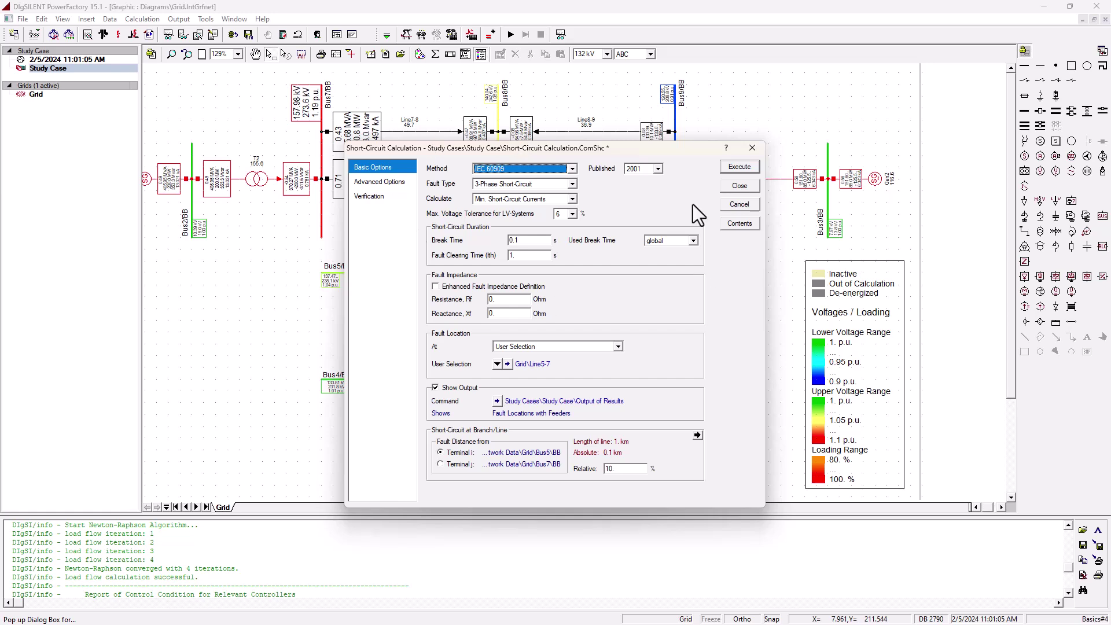
drag(654, 152, 649, 122)
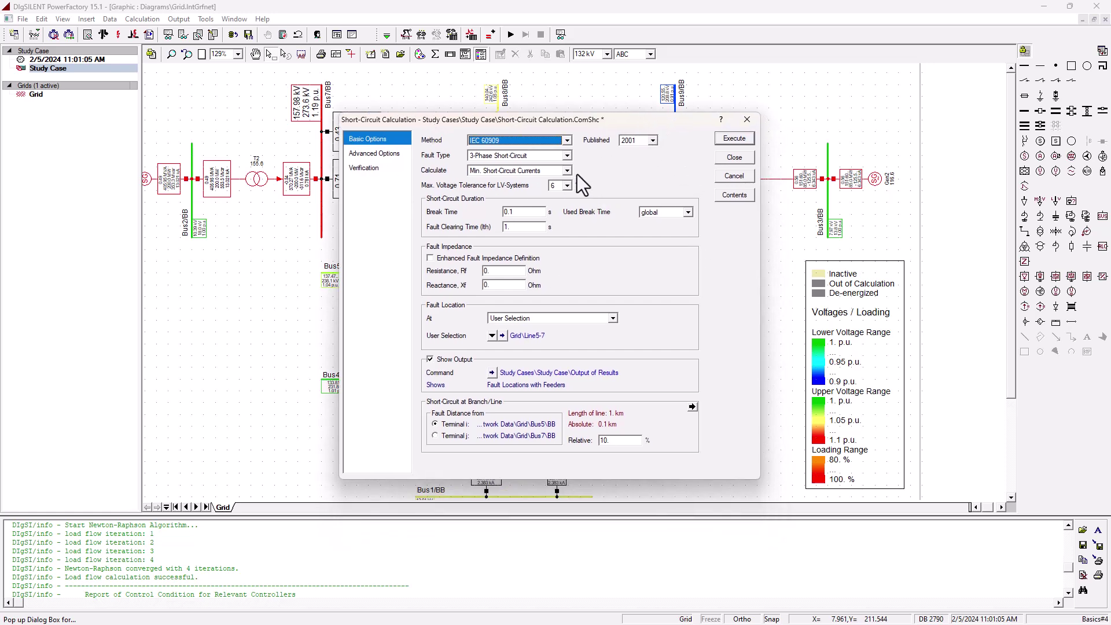
click(511, 139)
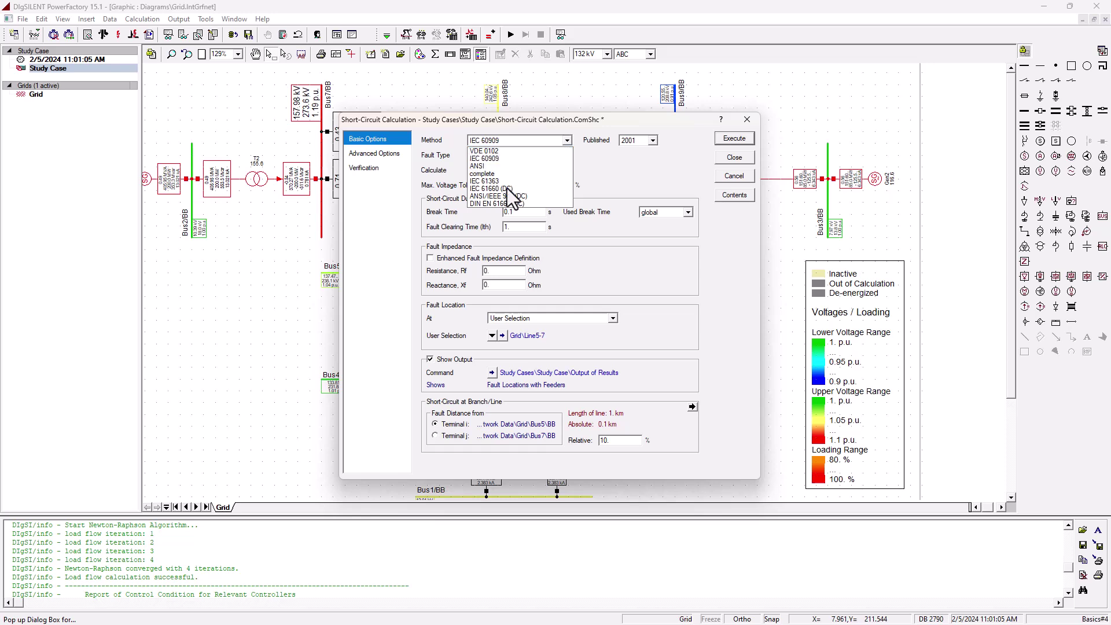
click(502, 158)
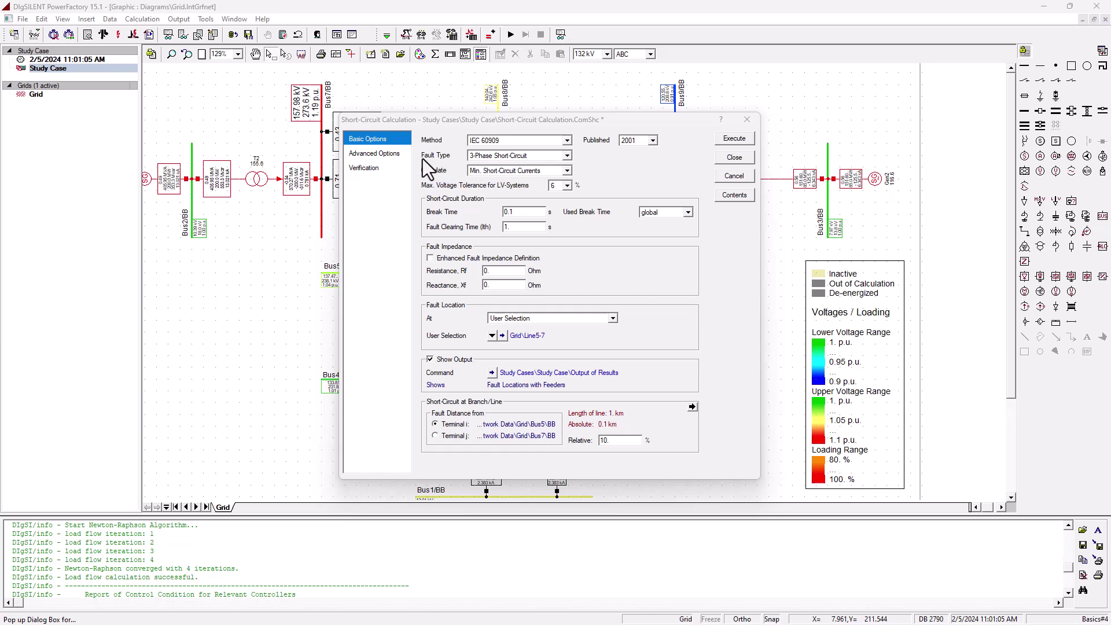
Step: Set the Fault Type to 3-Phase Short-Circuit
click(510, 157)
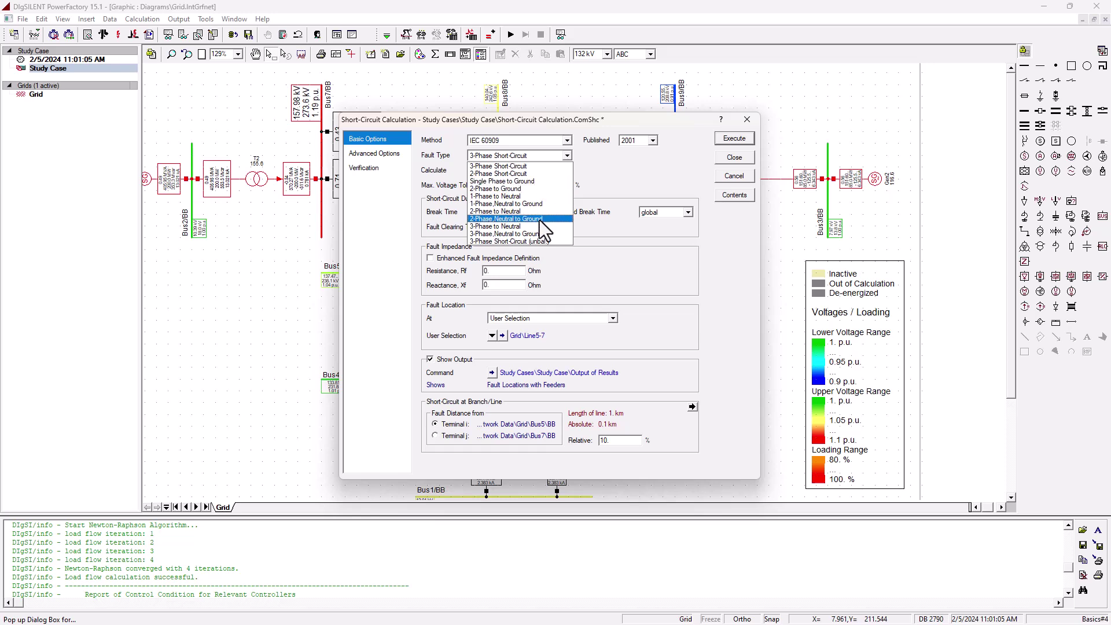
click(513, 165)
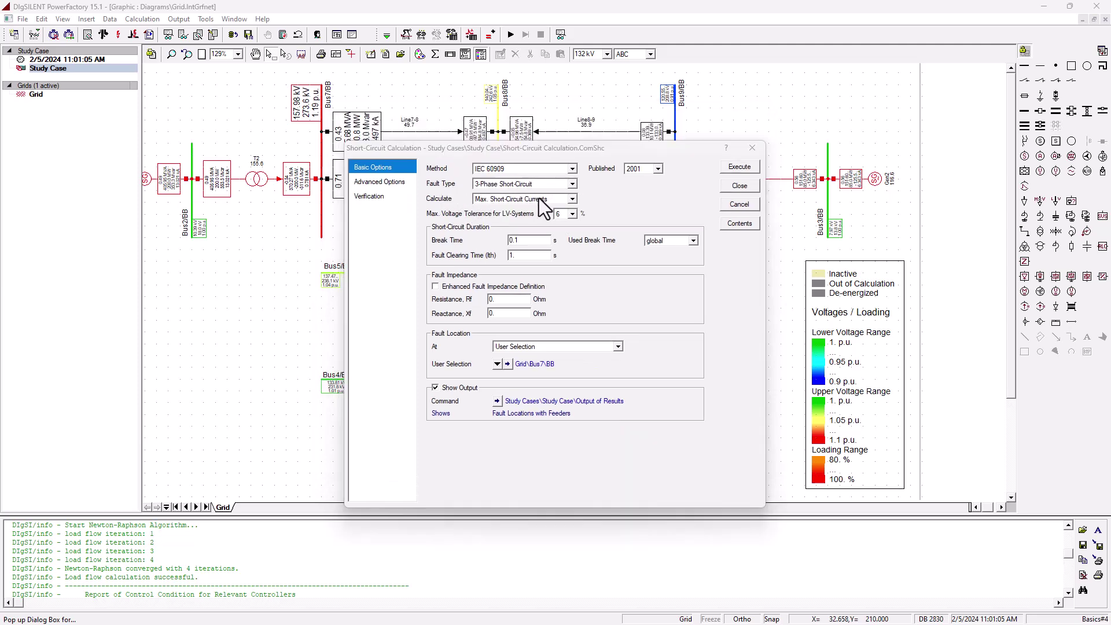
Step: Set Calculate to Max. Short-Circuit Currents
click(486, 198)
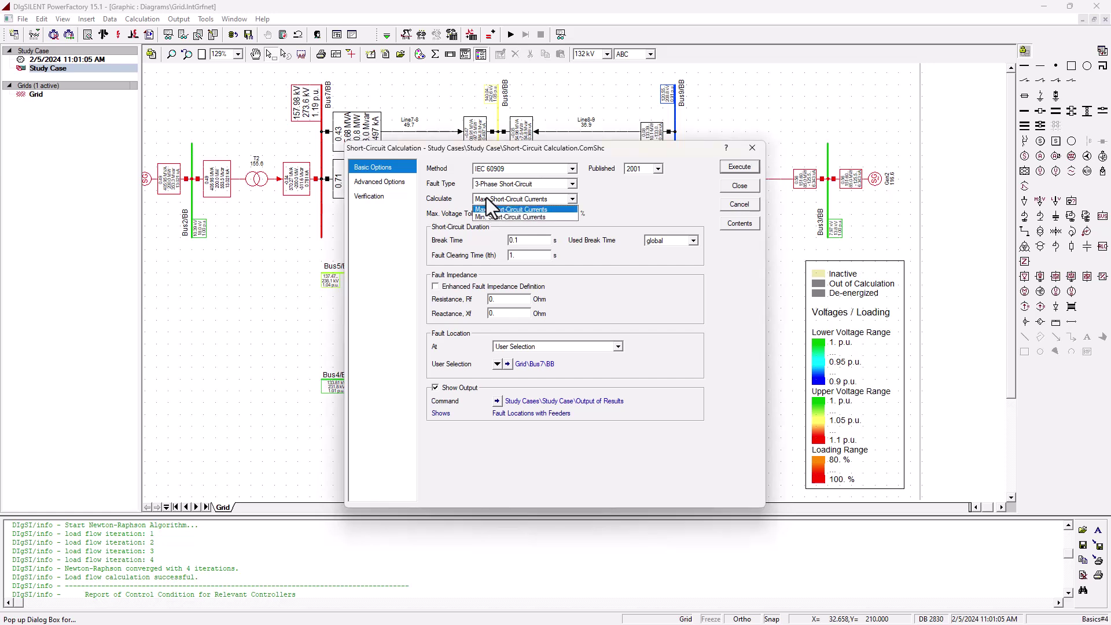
click(515, 210)
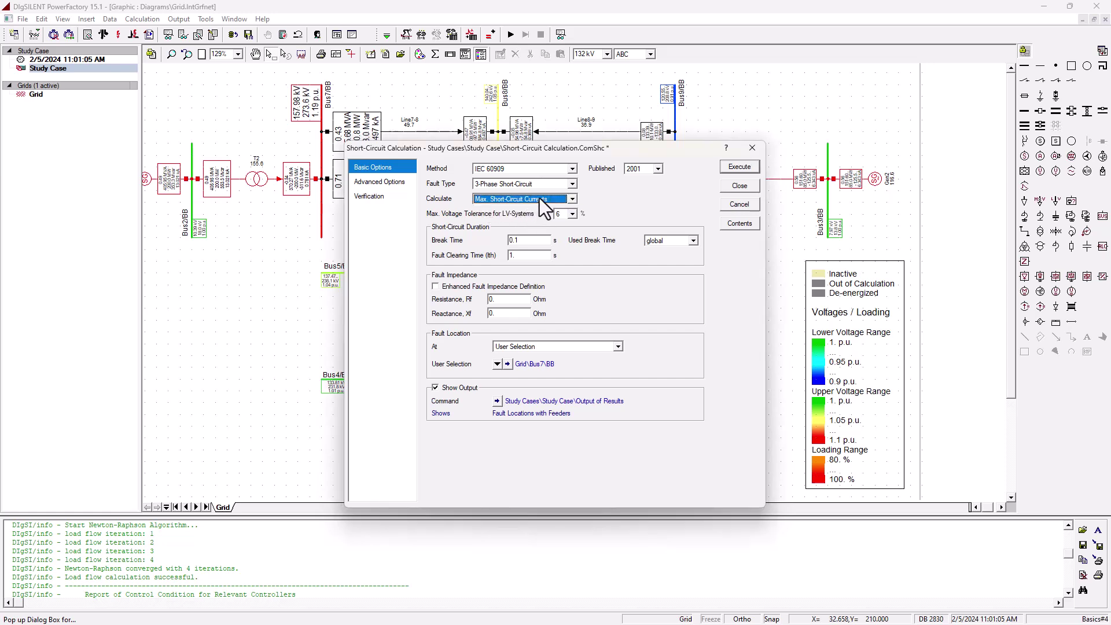
click(539, 198)
click(539, 198)
Step: Check that the Break Time value stays at 0.1 s
click(246, 206)
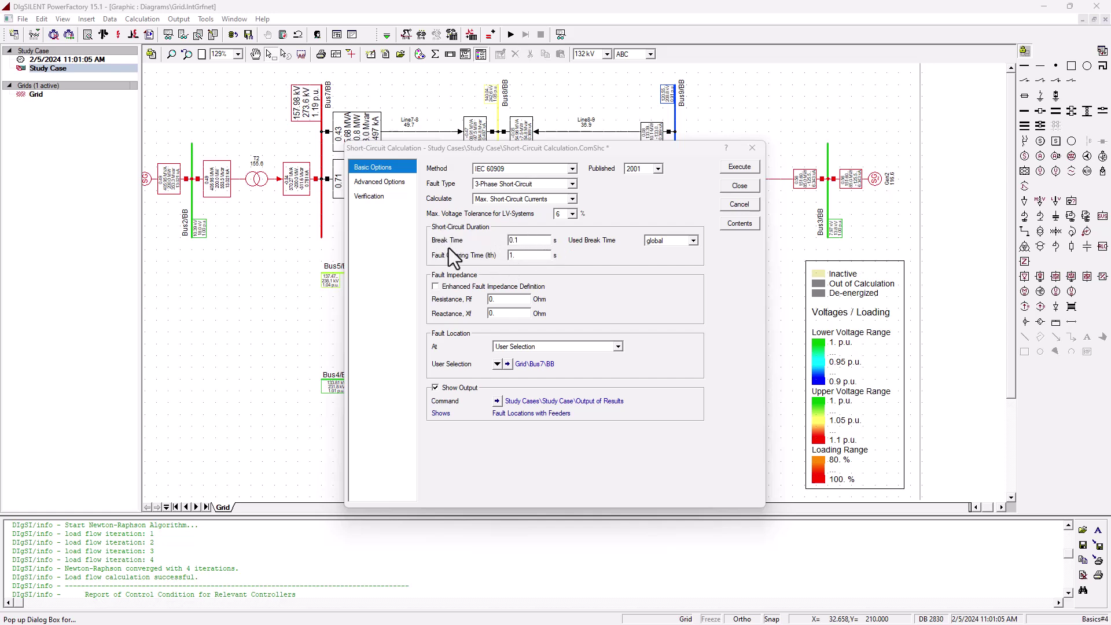
double_click(515, 241)
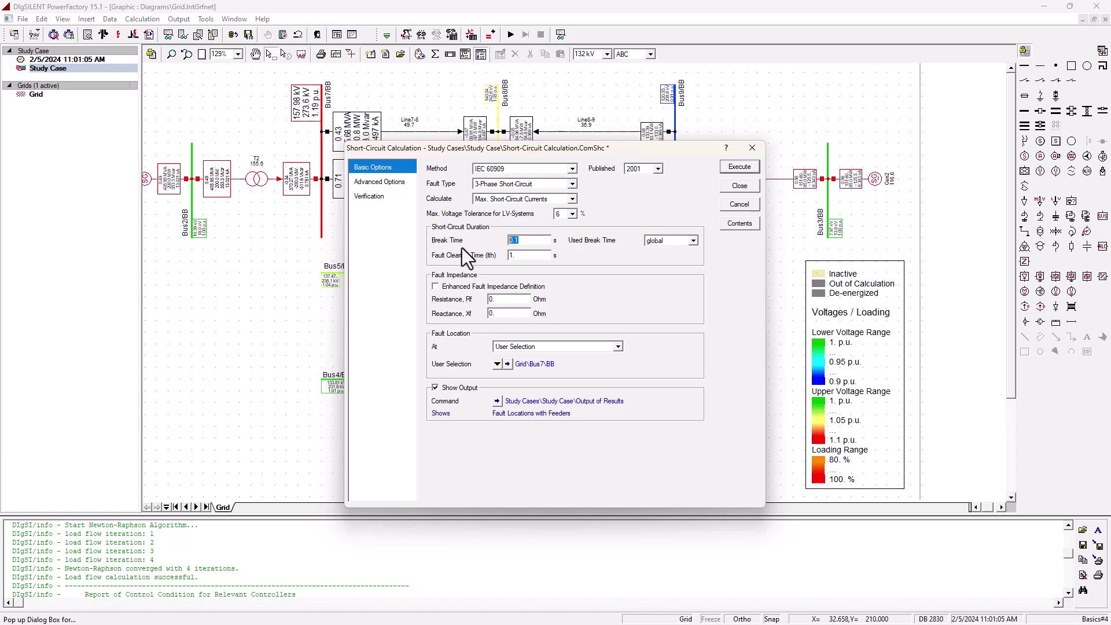
click(530, 241)
click(535, 242)
drag(535, 242, 488, 242)
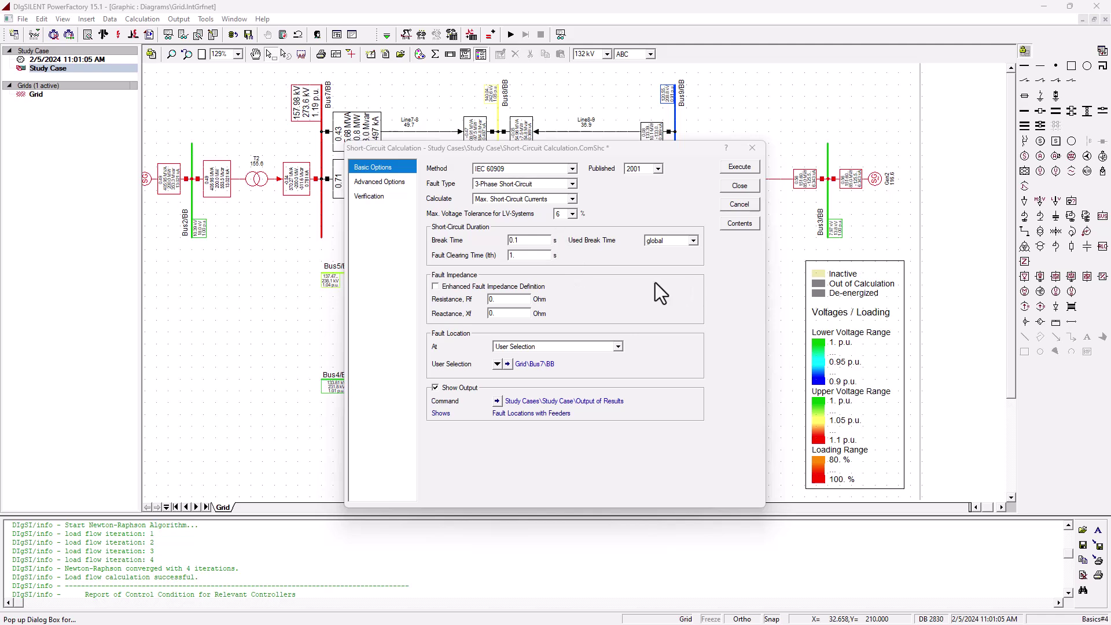
Step: Switch Fault Location to All Busbars, then back to User Selection, and open its options
click(742, 189)
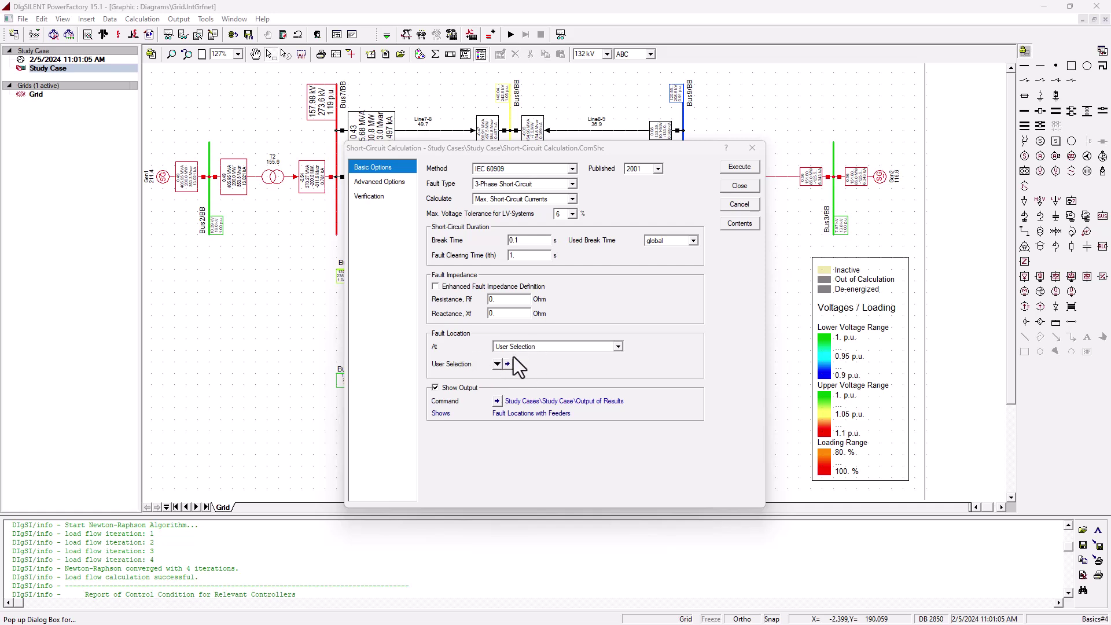
click(496, 364)
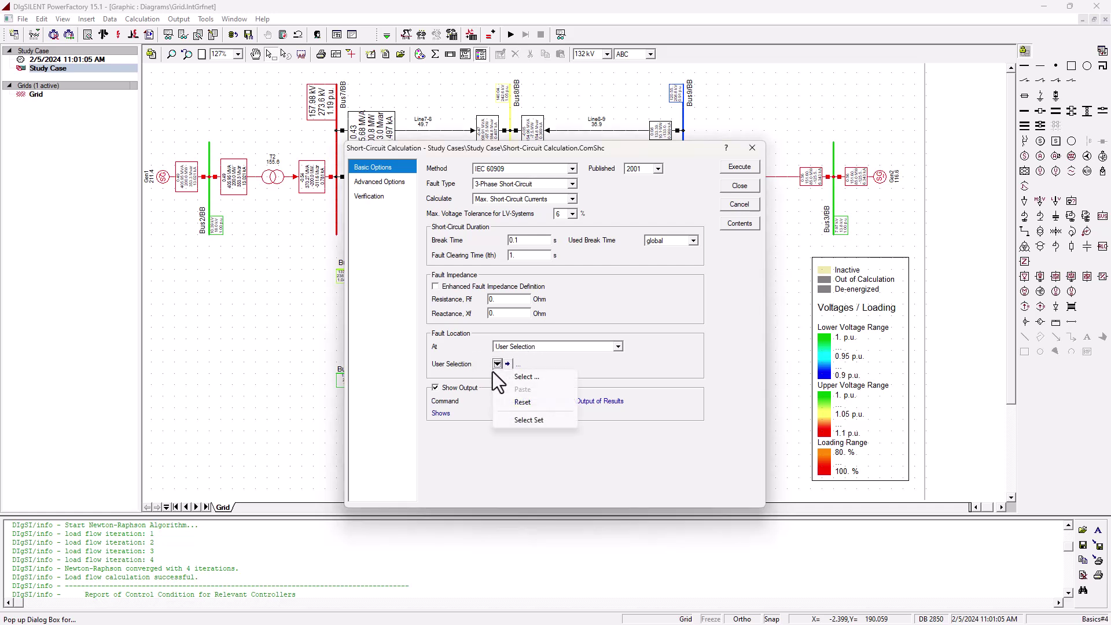
click(527, 347)
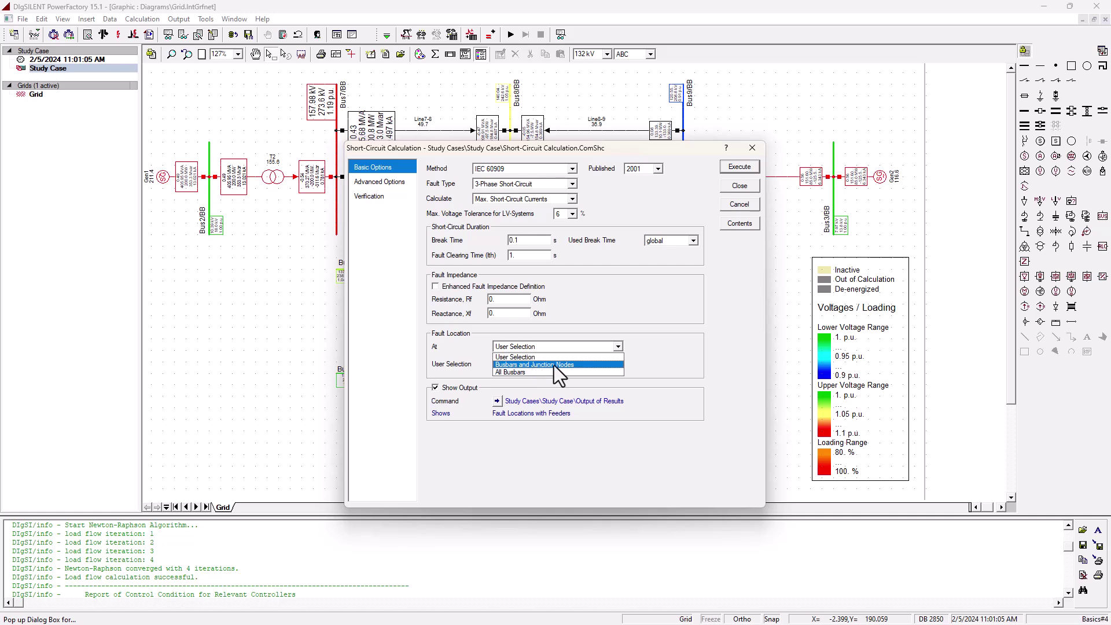
click(542, 374)
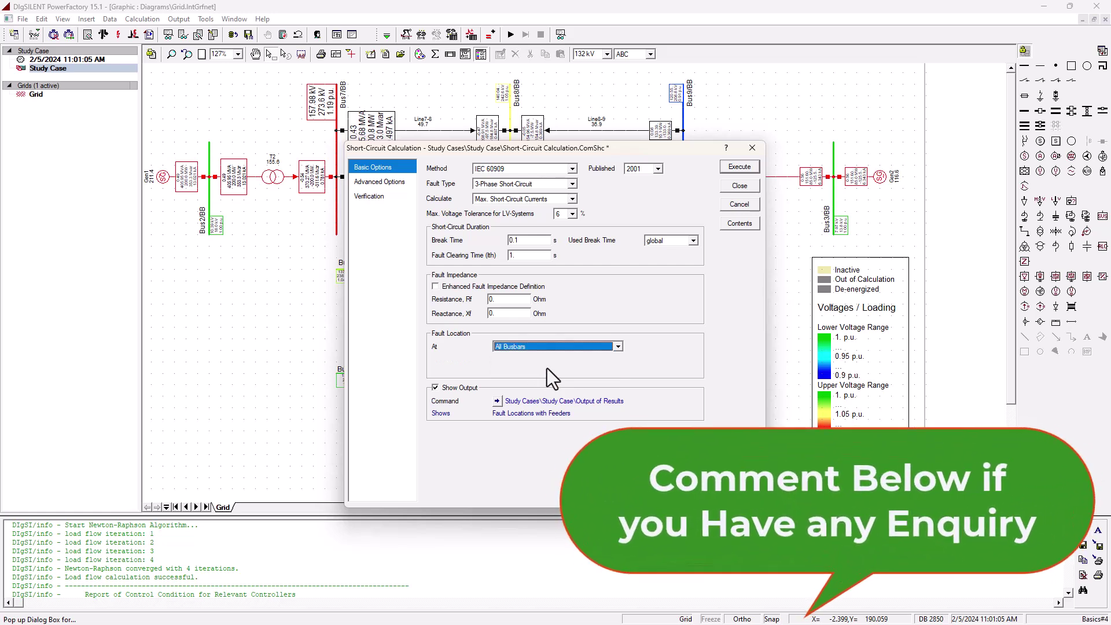
click(561, 348)
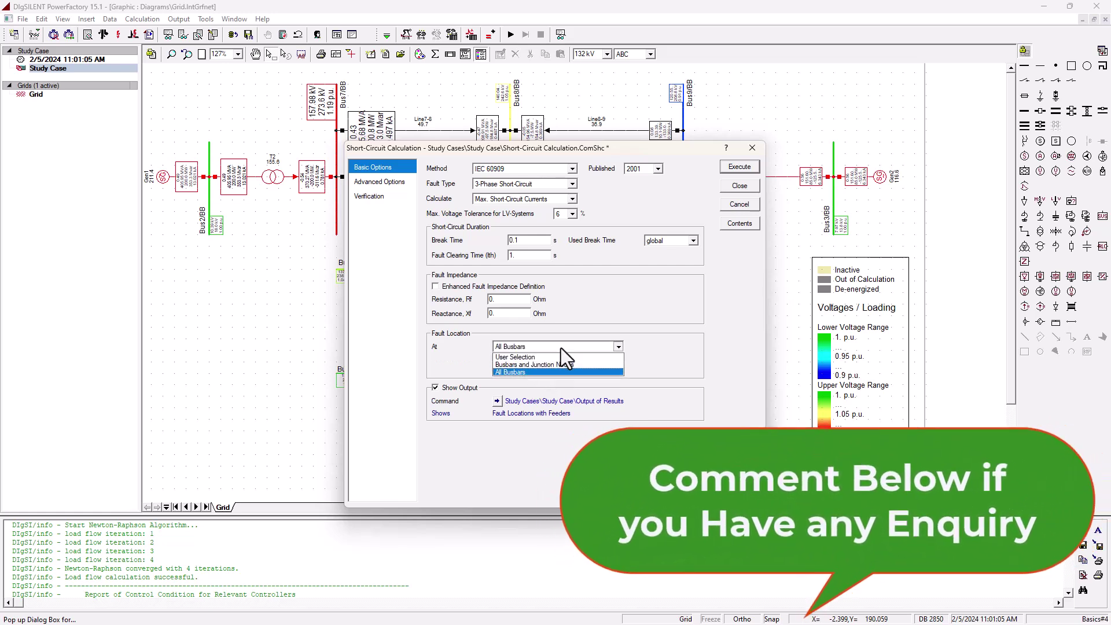
click(532, 358)
click(497, 363)
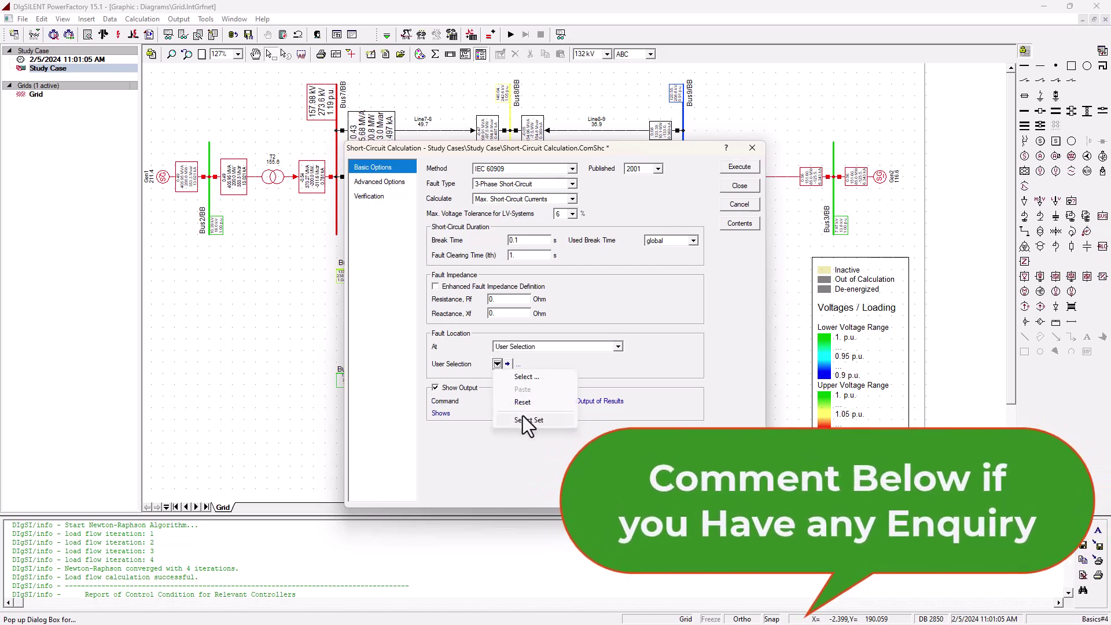
Step: Pick Grid\Line5-7 from Network Model > Network Data as the faulted element
click(544, 376)
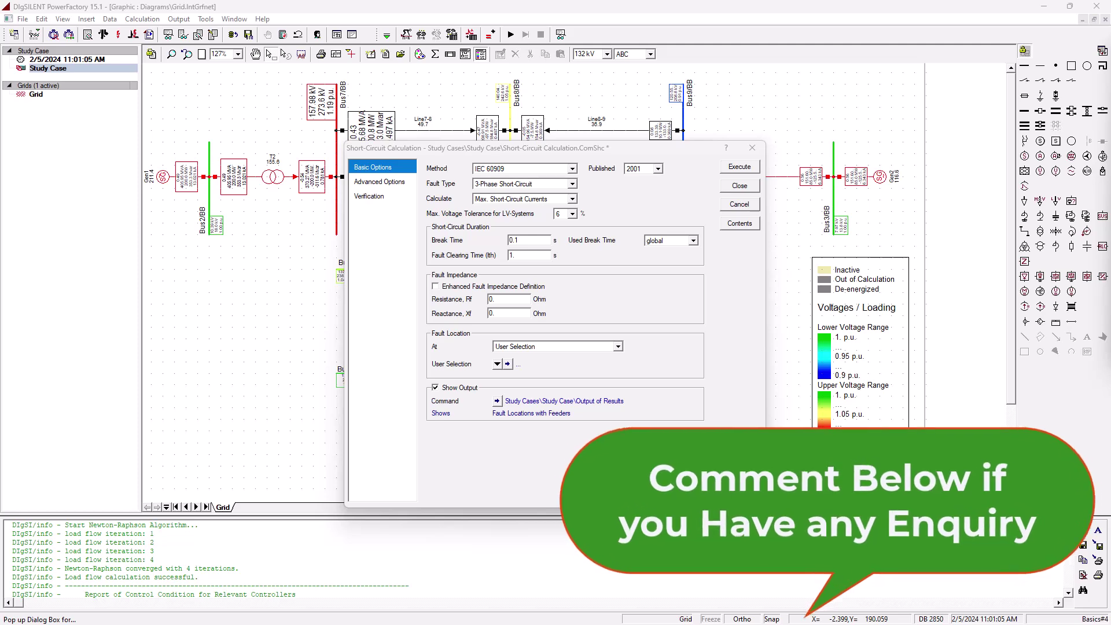
drag(564, 119, 828, 132)
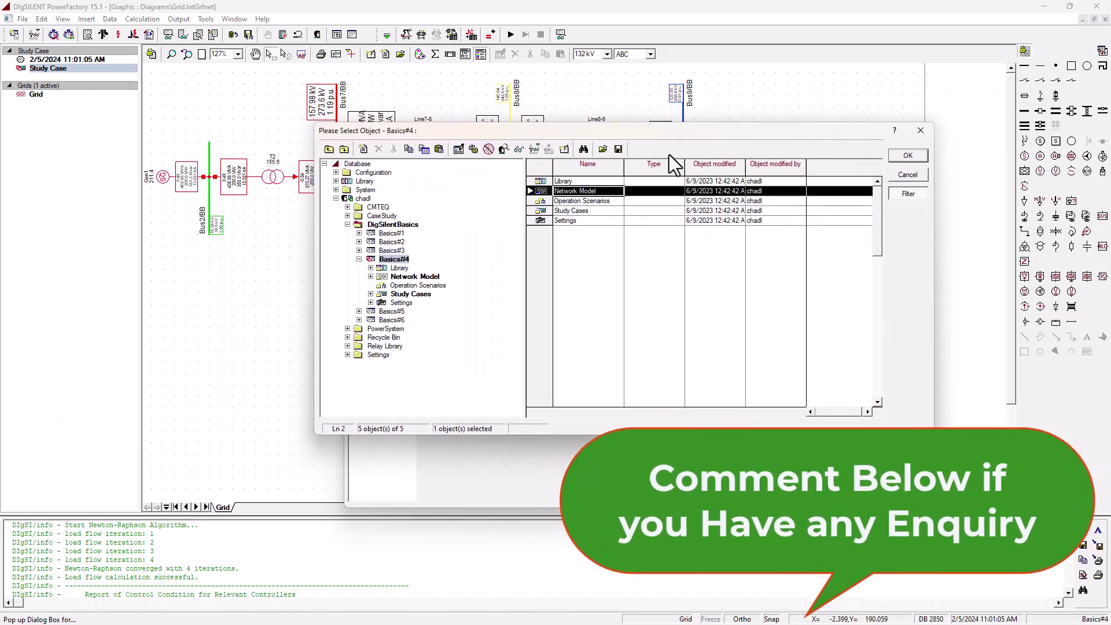
click(370, 276)
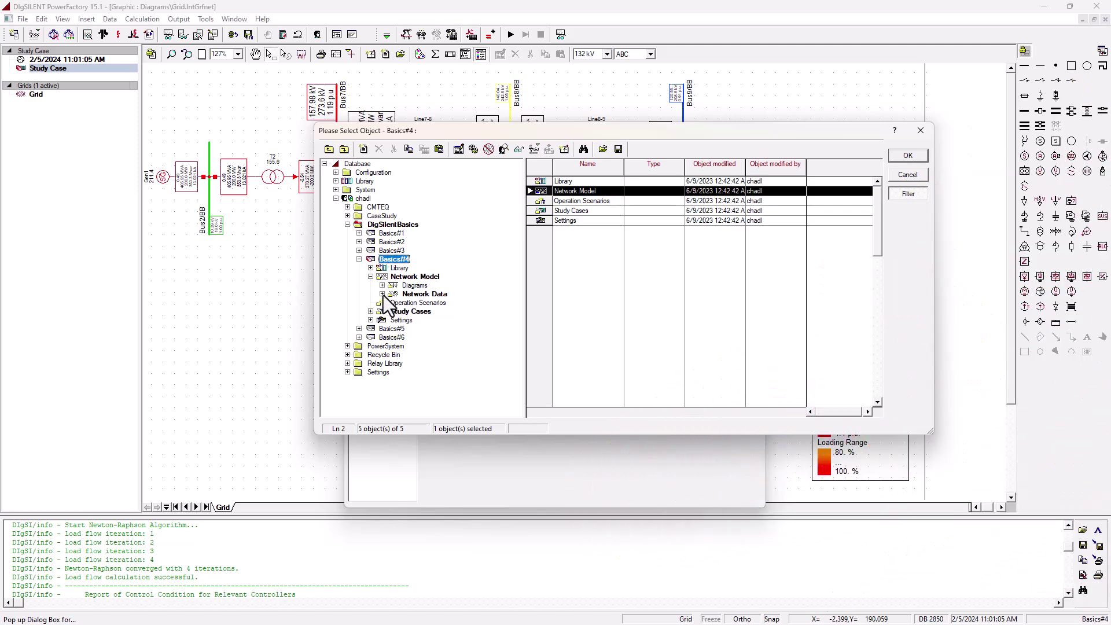
click(382, 294)
click(394, 303)
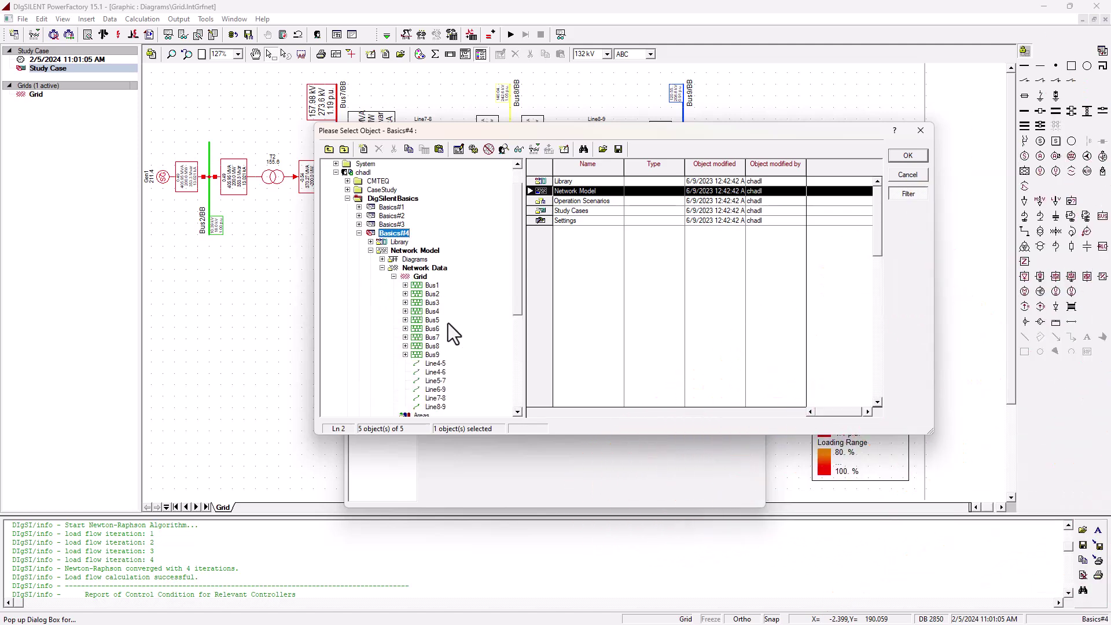
scroll(448, 328, down, 4)
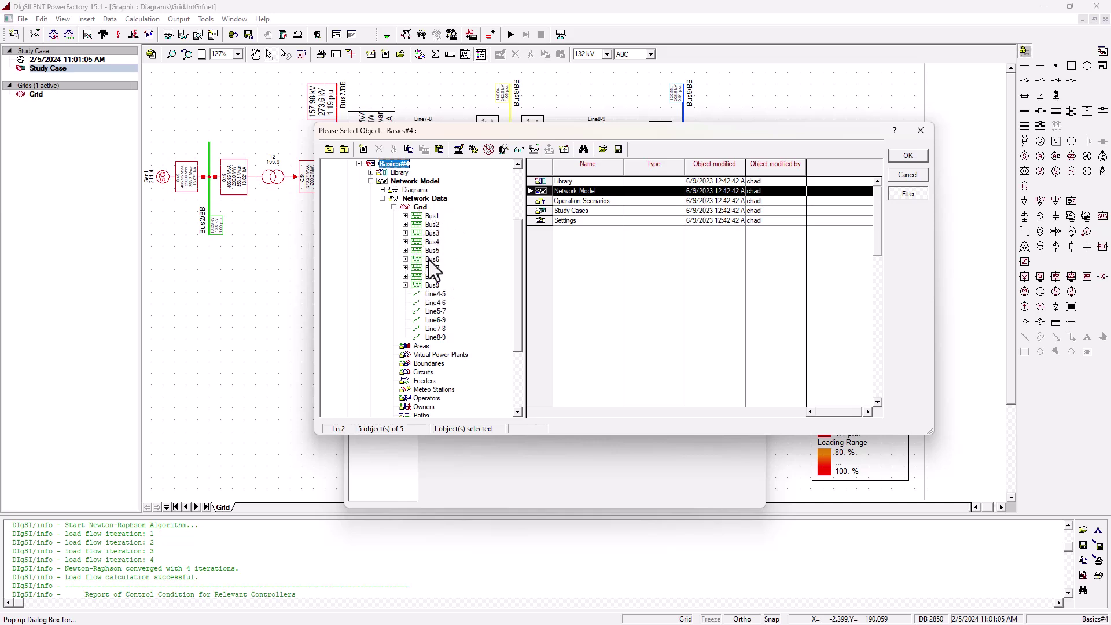
click(435, 312)
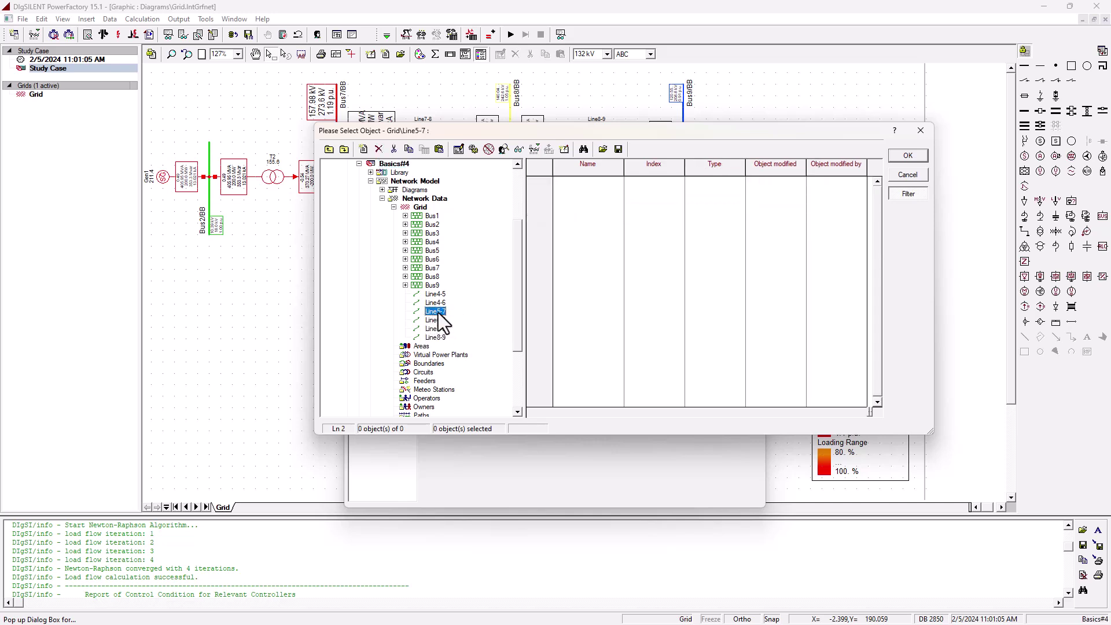
click(911, 155)
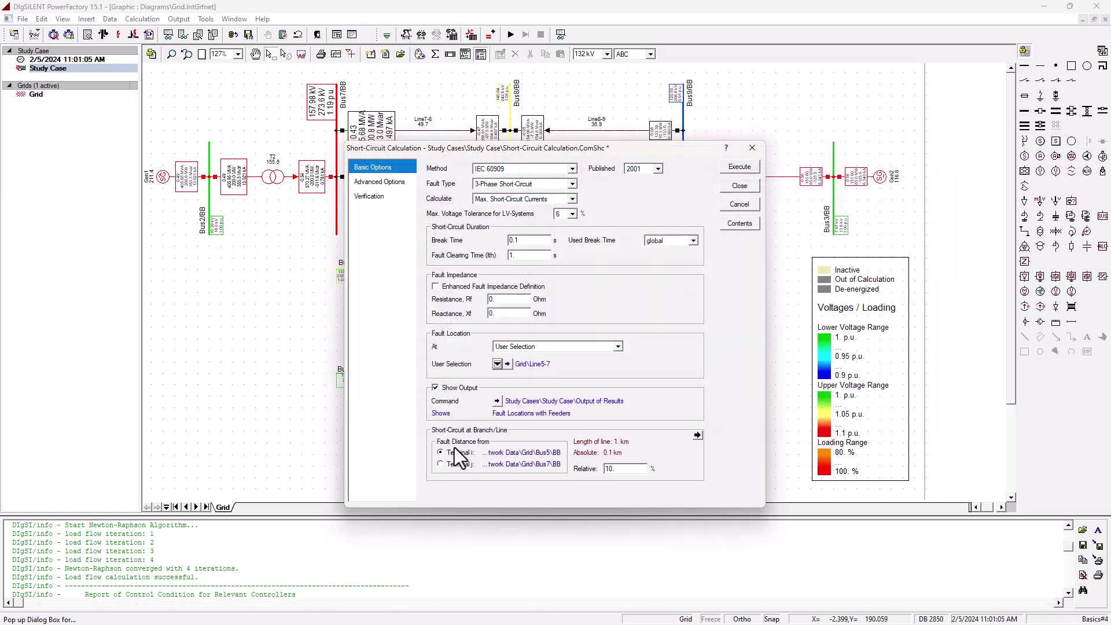
Step: Set the relative fault distance to 50% and execute the short-circuit calculation
click(618, 472)
double_click(611, 470)
text(50)
click(735, 167)
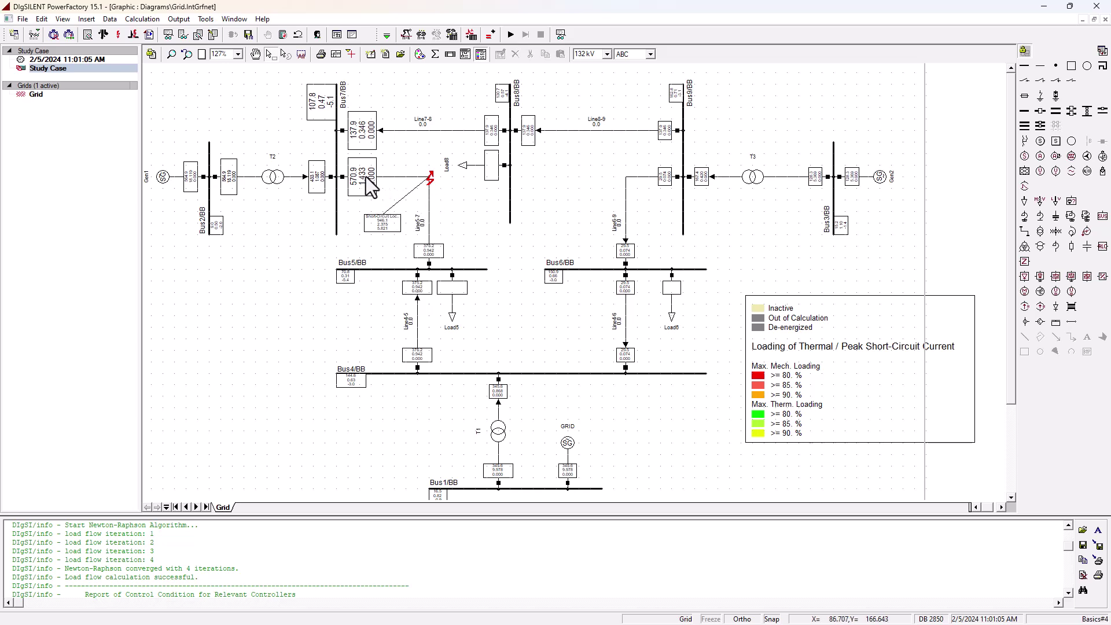
click(374, 221)
click(317, 241)
Step: Execute the short-circuit calculation again with Fault Location set to All Busbars
mouse_move(392, 223)
click(118, 34)
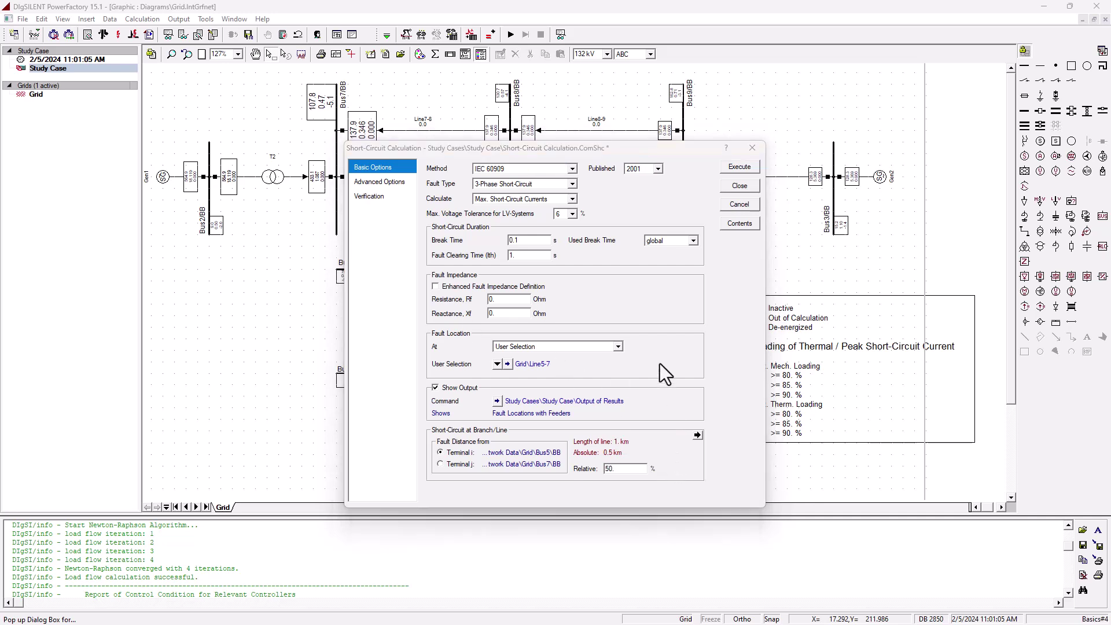
click(562, 345)
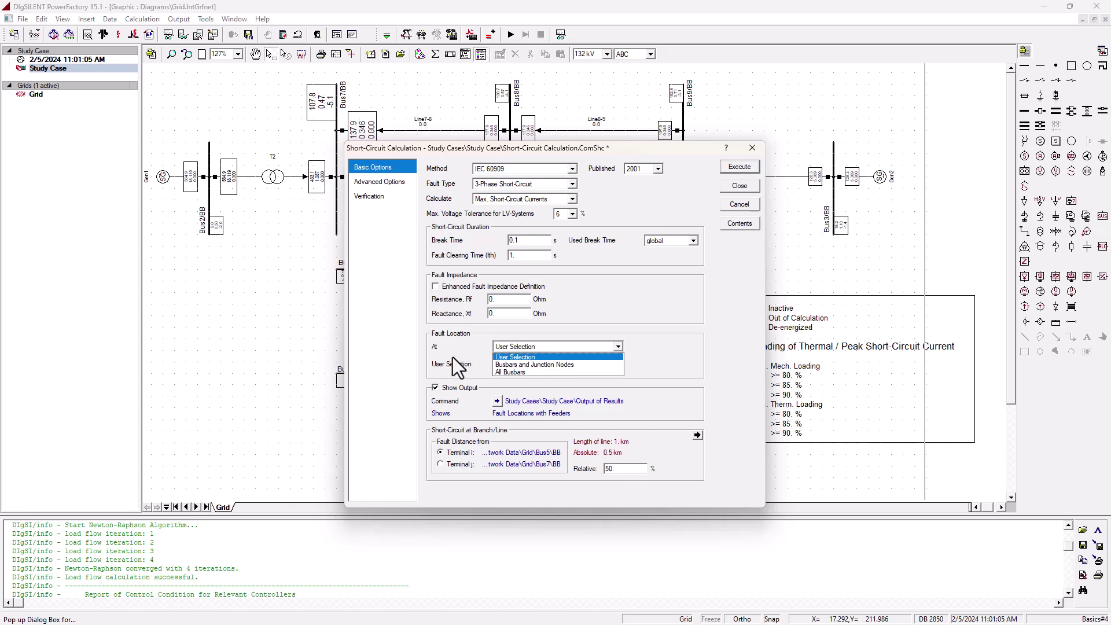
click(530, 372)
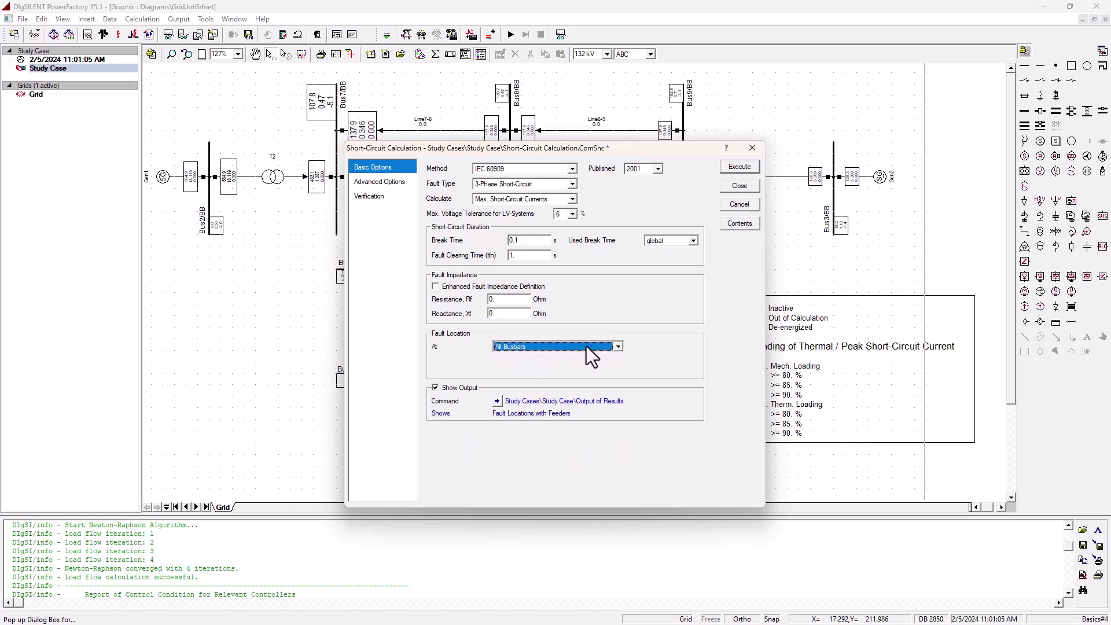
click(742, 166)
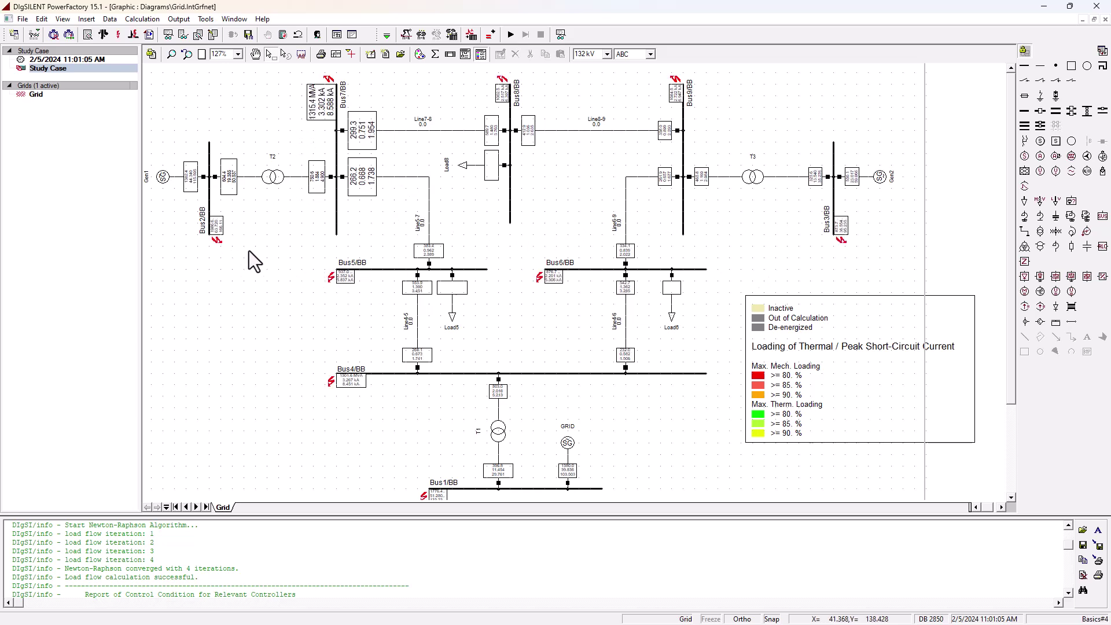
Step: Change the Bus5/BB result box font to size 8
mouse_move(220, 227)
mouse_move(351, 271)
right_click(343, 279)
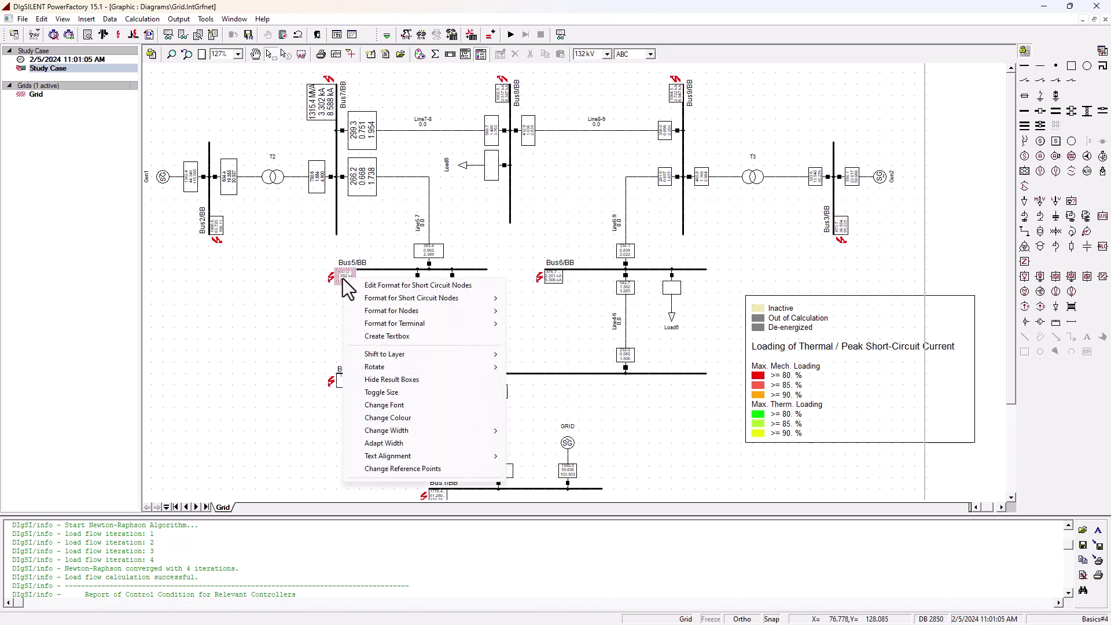
click(443, 407)
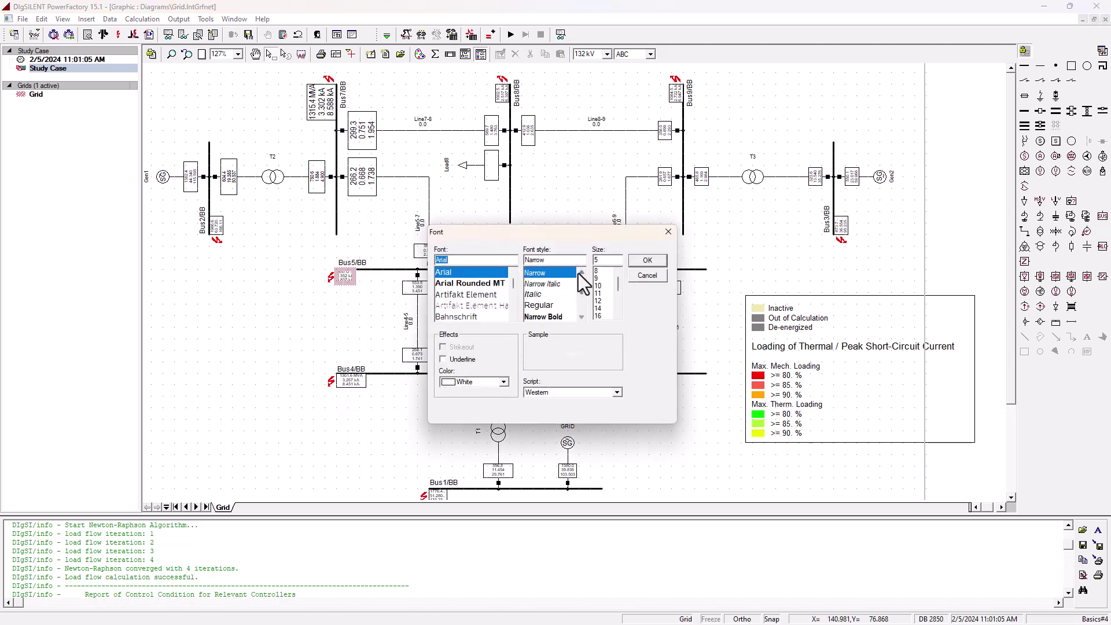
click(596, 270)
click(647, 261)
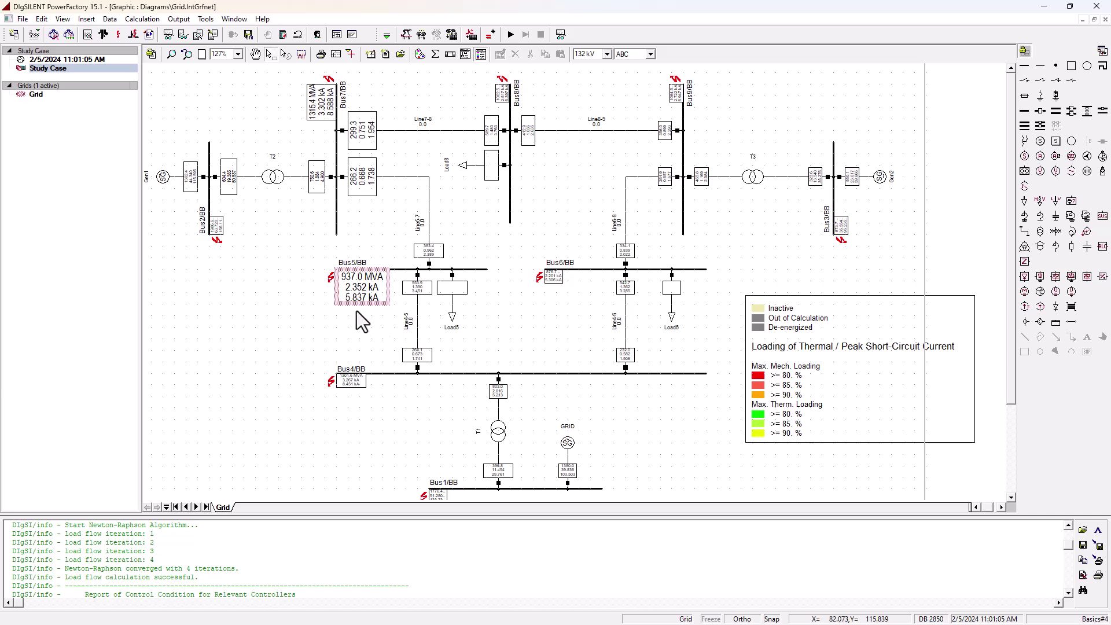
Step: Add ip, Ib and Ikss to the short-circuit node result format
right_click(363, 283)
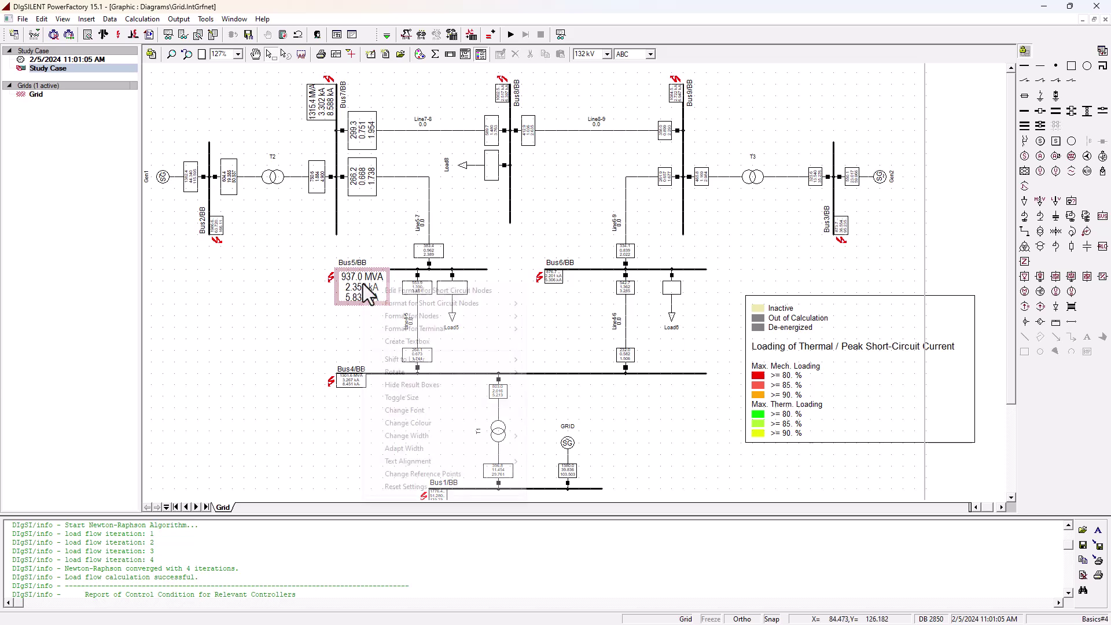
click(448, 290)
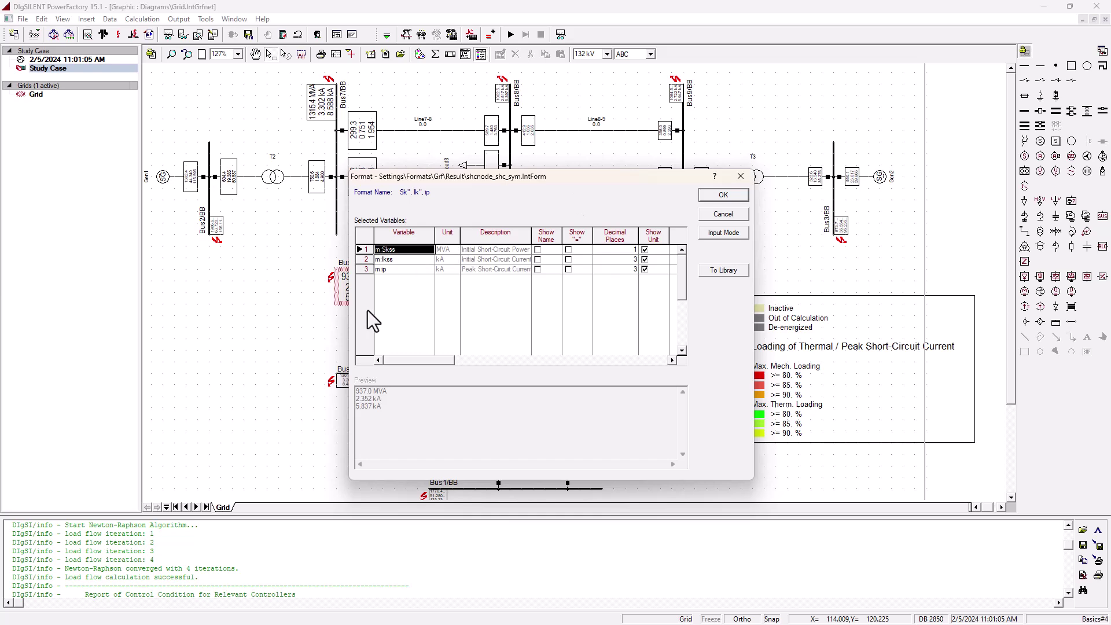
right_click(365, 283)
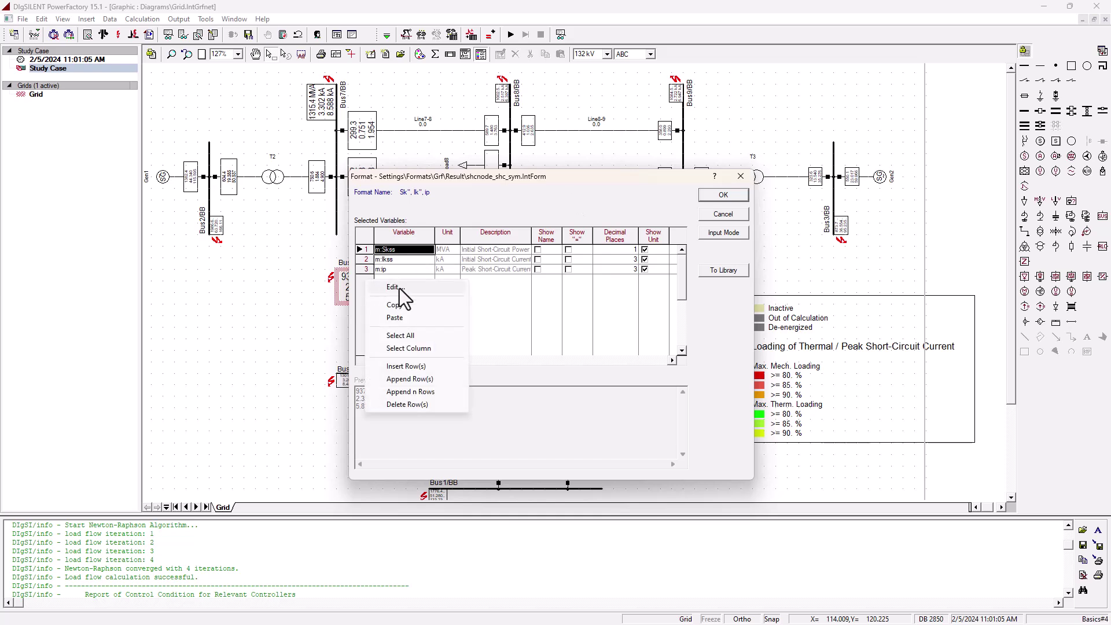
click(427, 289)
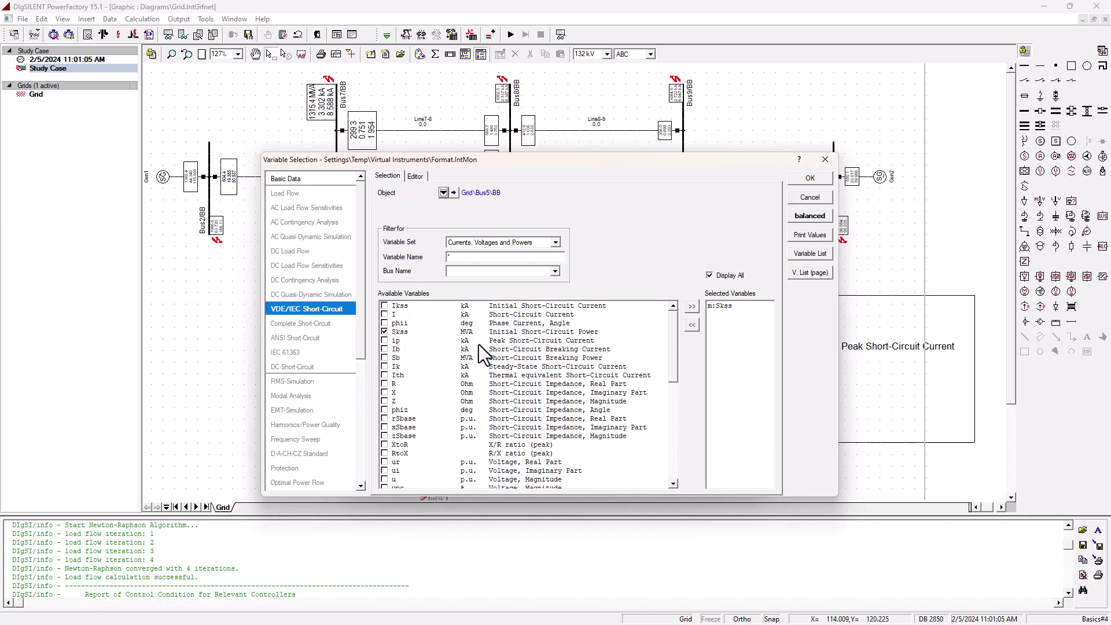
click(385, 341)
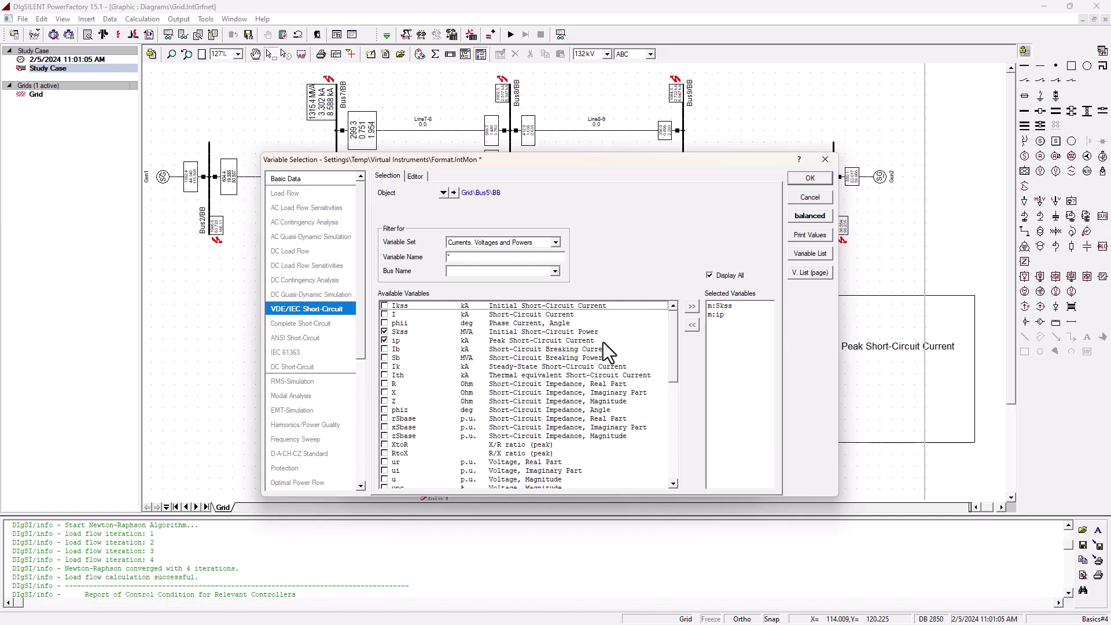
click(385, 349)
click(385, 305)
click(810, 178)
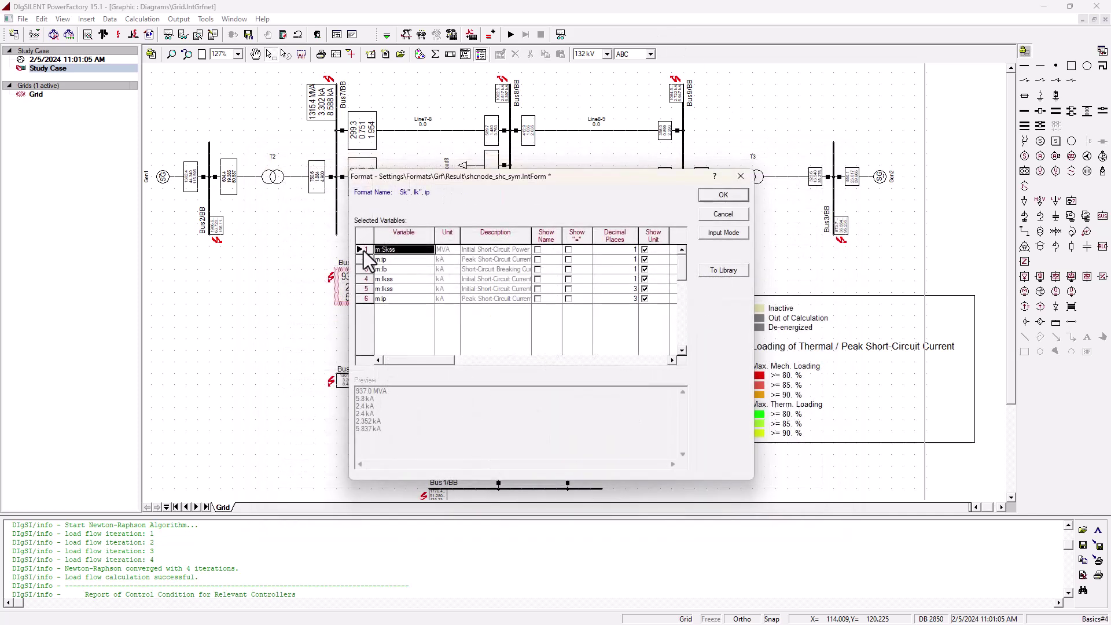
click(723, 195)
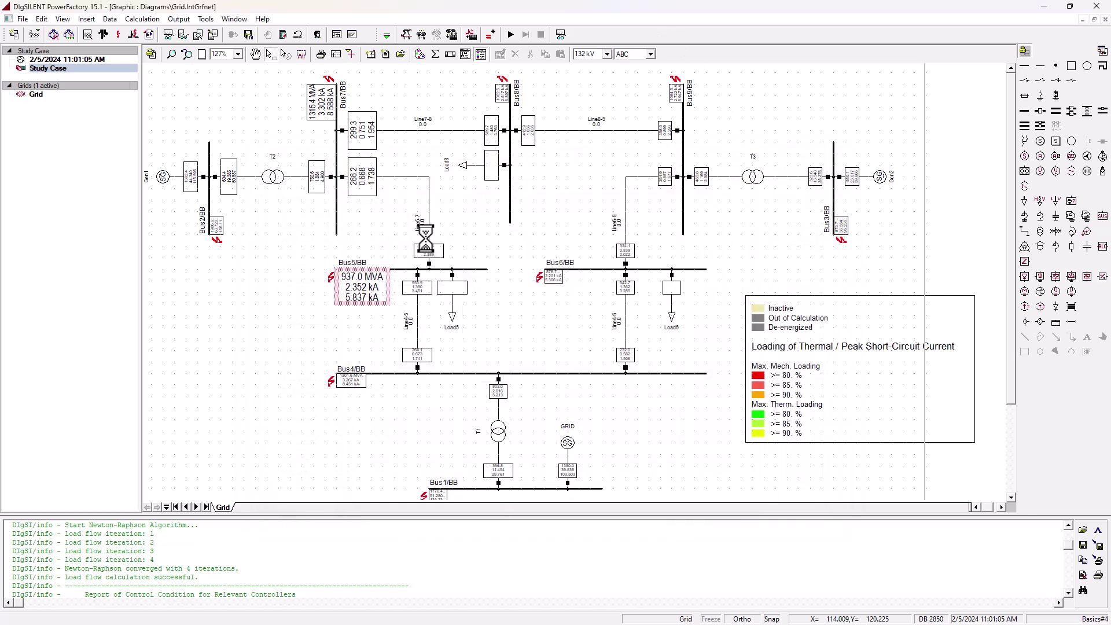
Step: Reopen Edit Format for Short Circuit Nodes from the Bus5 result box
click(375, 359)
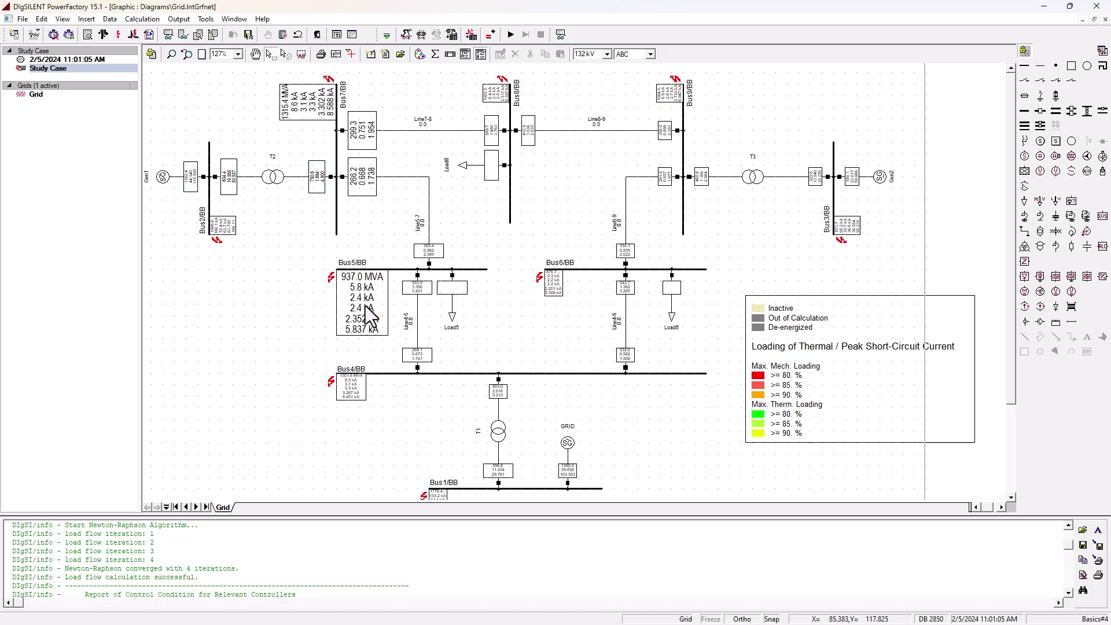
click(370, 317)
right_click(370, 304)
click(509, 309)
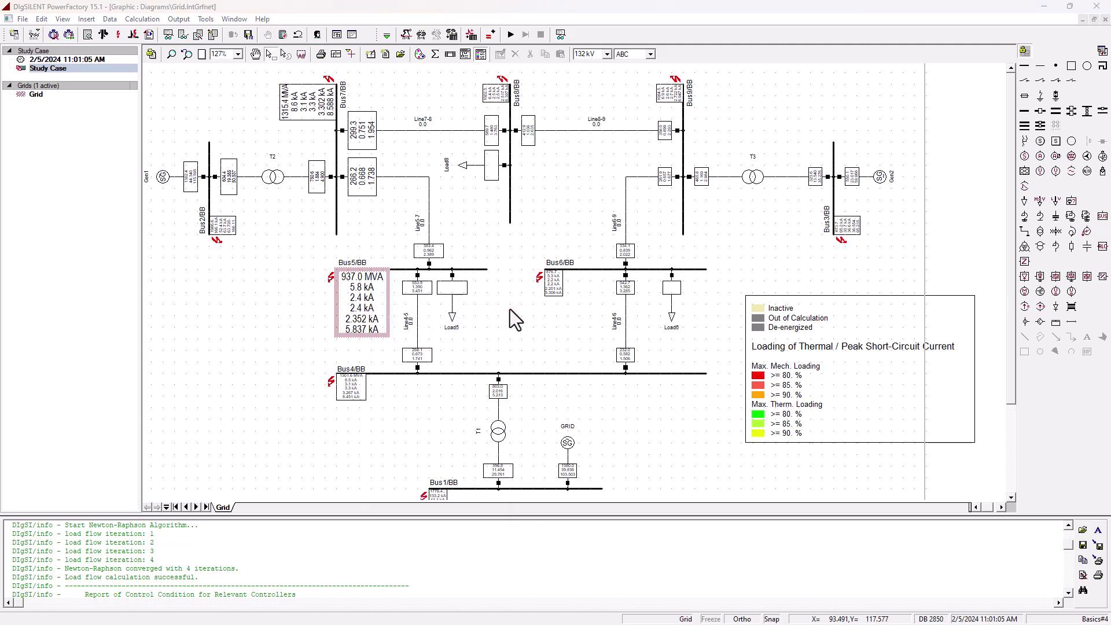
Step: Tick Show Name for all six rows (Skss, ip, Ib, Ikss) and apply
click(539, 251)
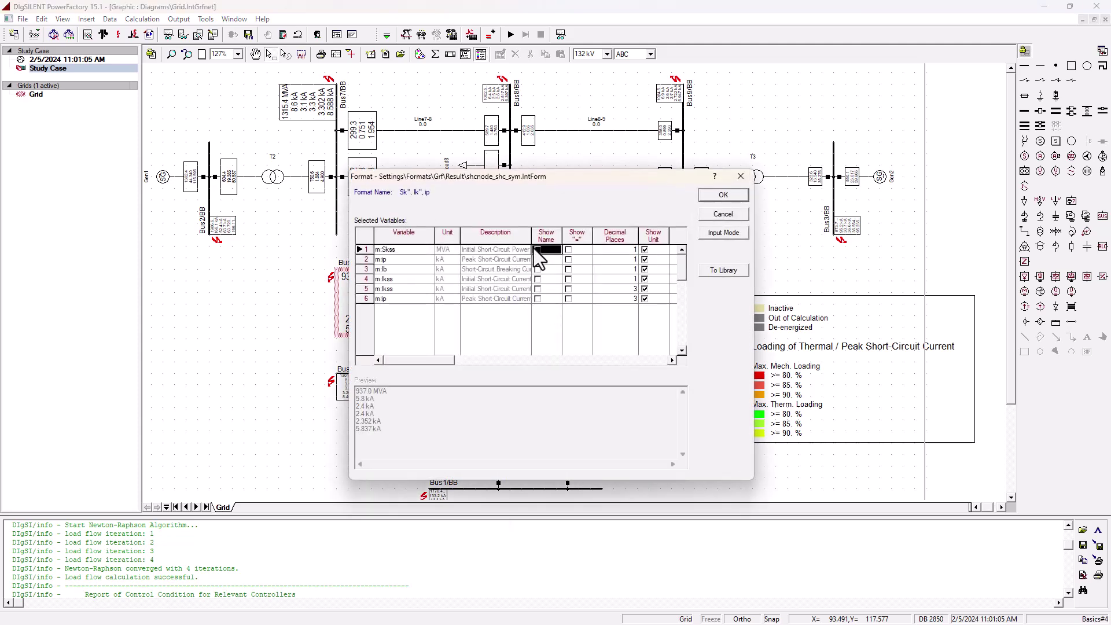
click(538, 250)
click(538, 260)
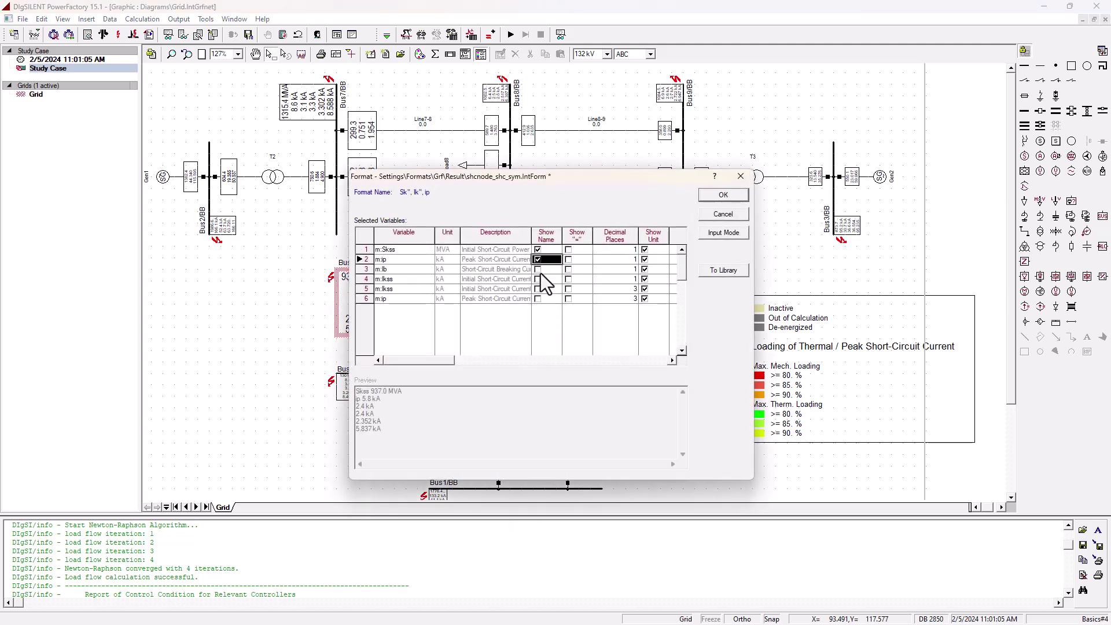
click(540, 270)
click(540, 280)
click(540, 290)
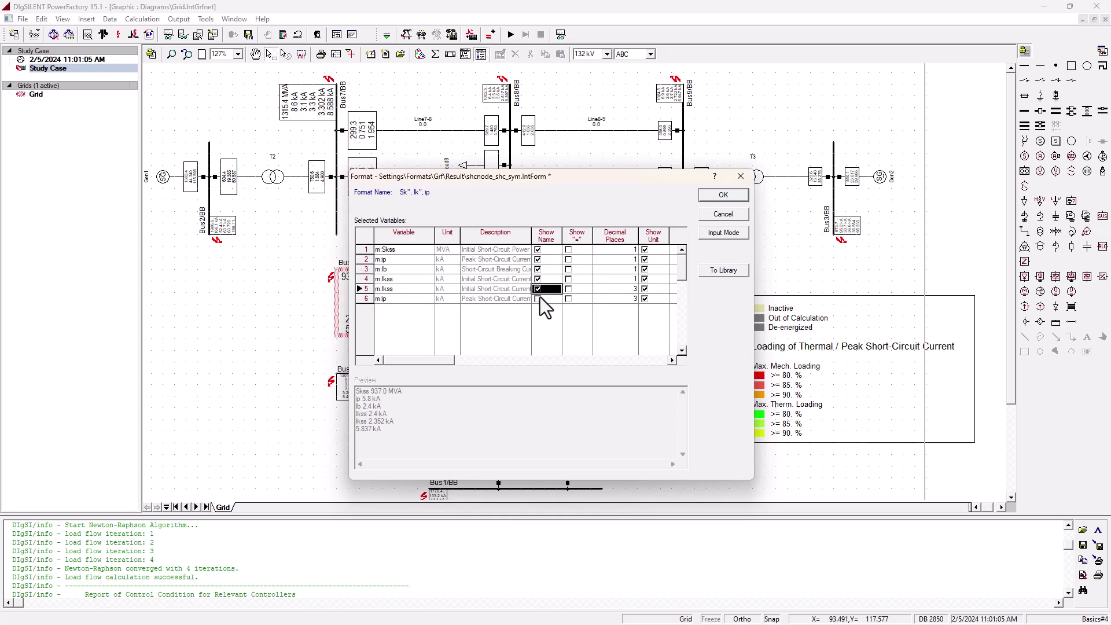
click(539, 299)
click(731, 195)
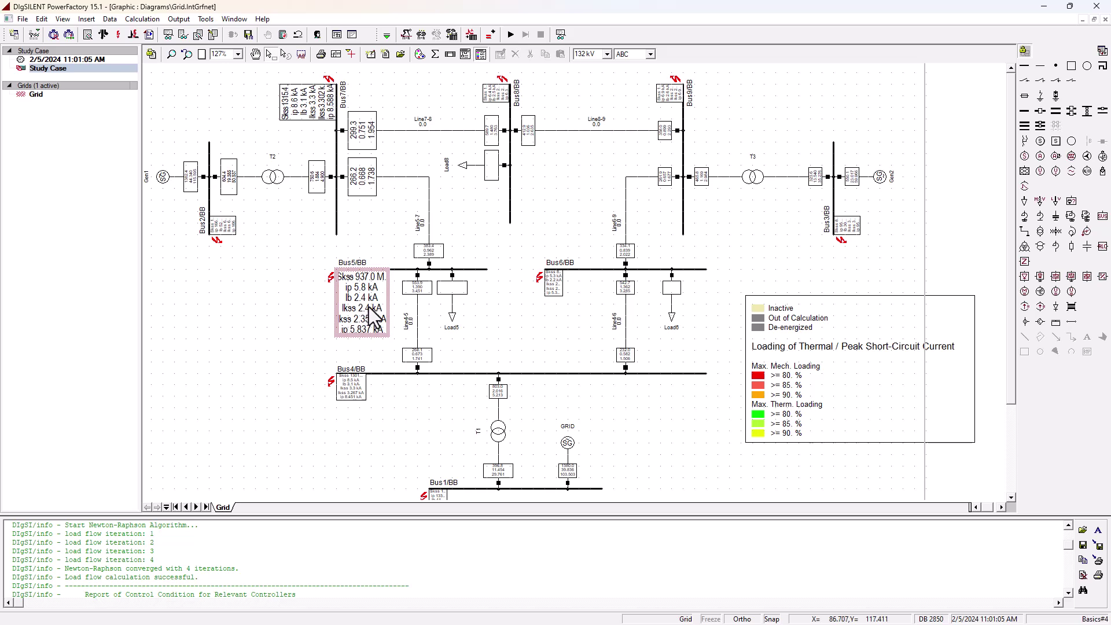
click(369, 304)
Step: Widen Bus5's result box by +3 so Skss 937.0 MVA, Ikss 2.352 kA and ip 5.837 kA show fully
right_click(369, 306)
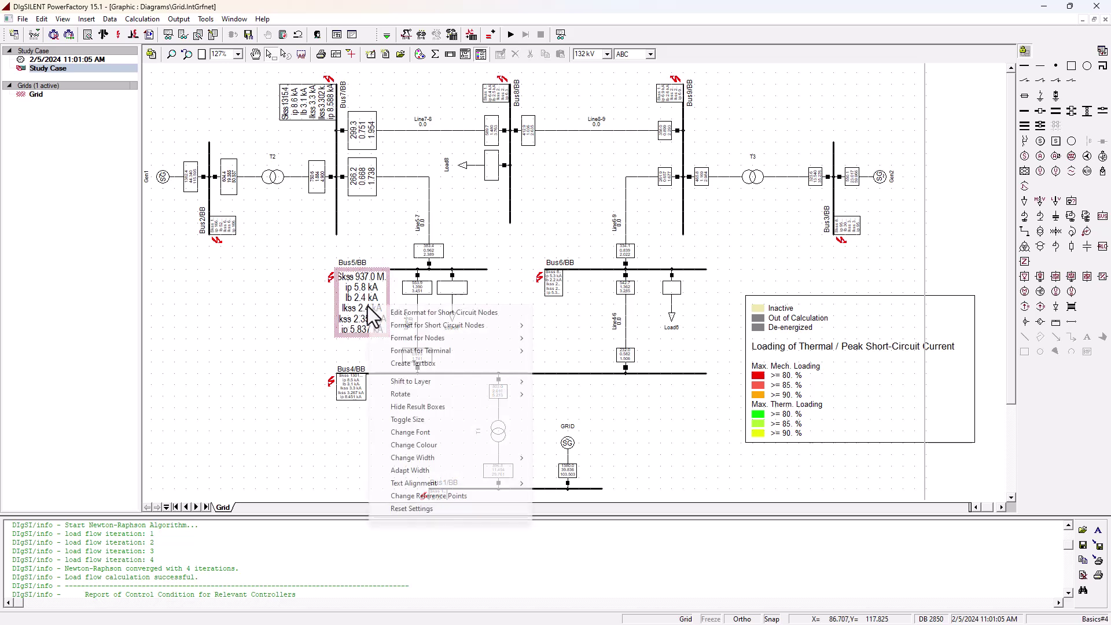
mouse_move(506, 457)
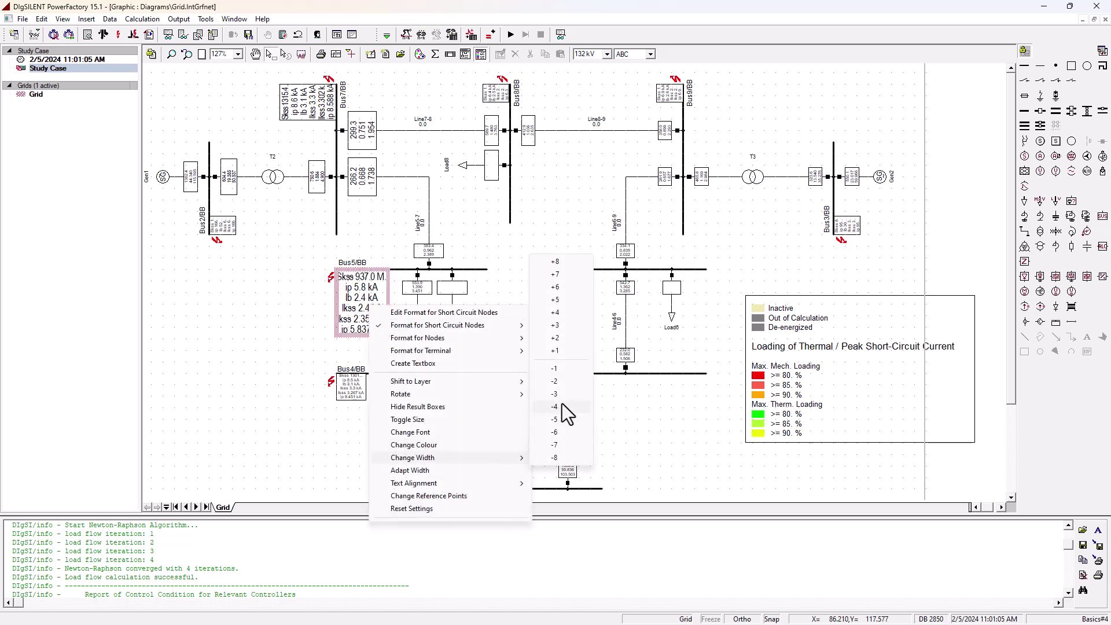
click(569, 327)
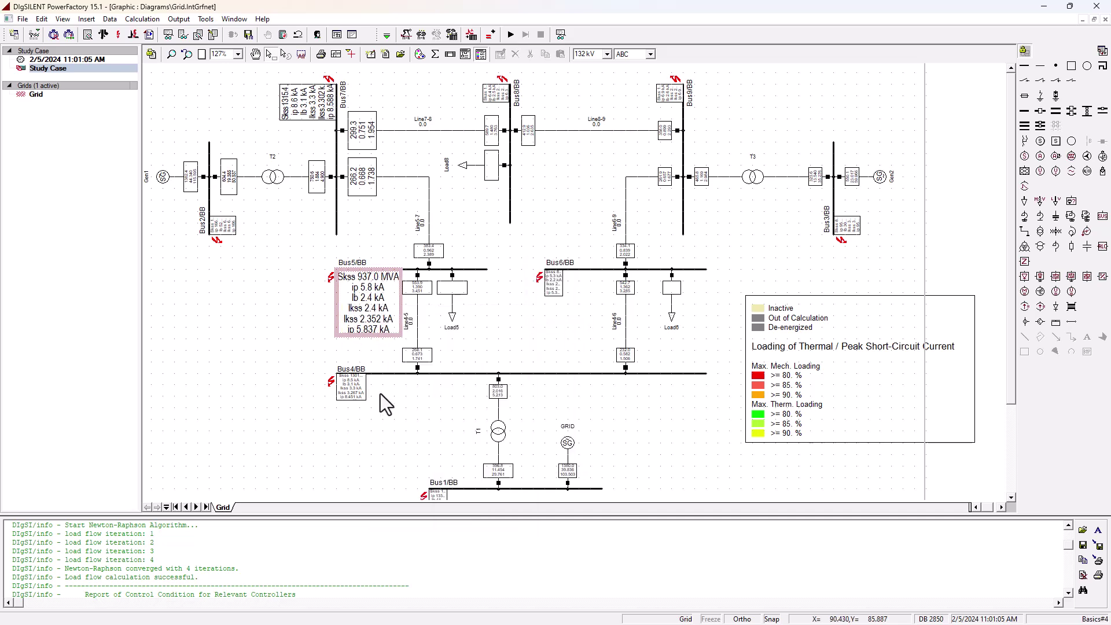